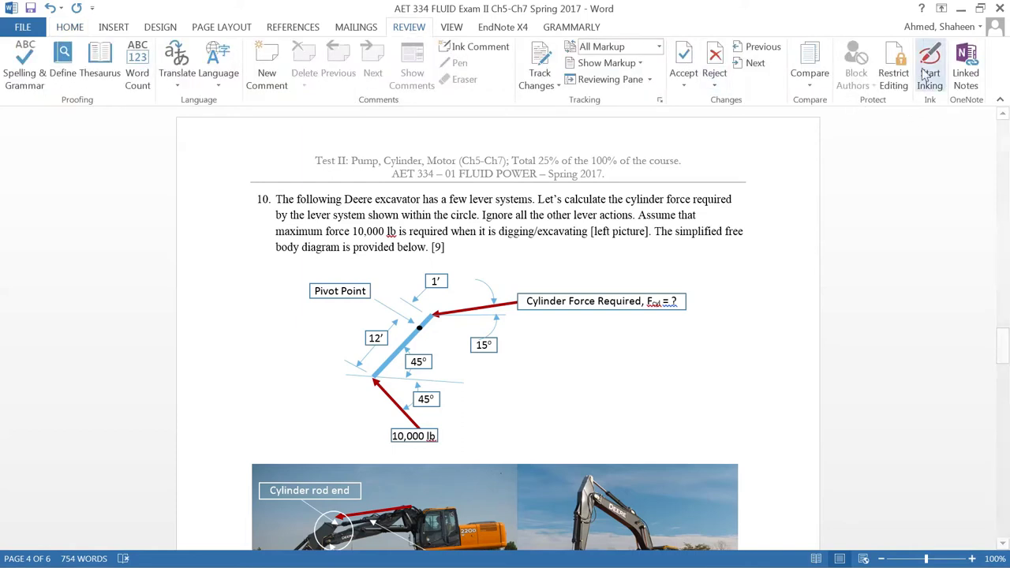
Start inking with the red pen and scroll to question 10's excavator lever diagram.
{"action": "left_click", "coordinate": [930, 67]}
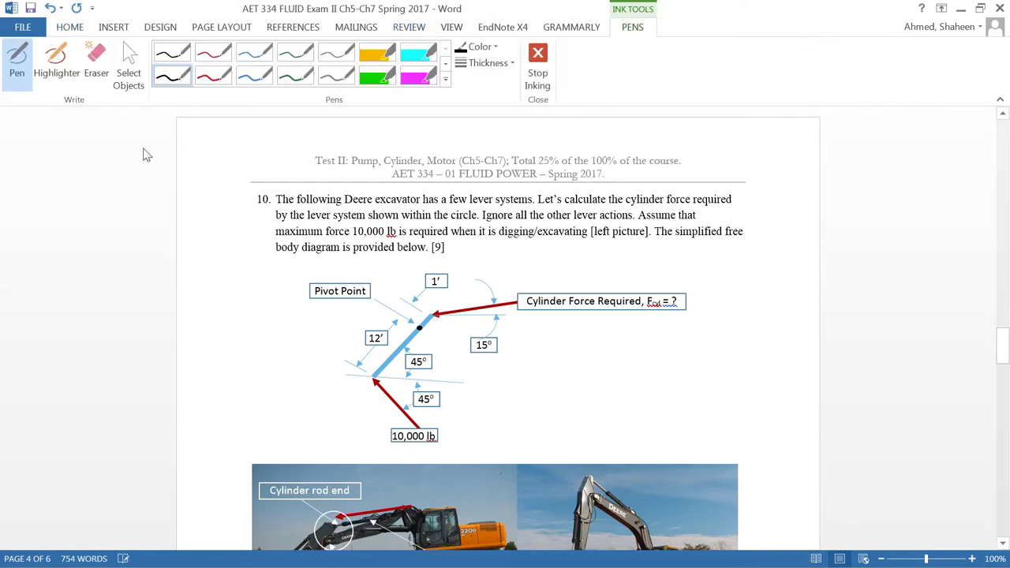
{"action": "left_click", "coordinate": [215, 55]}
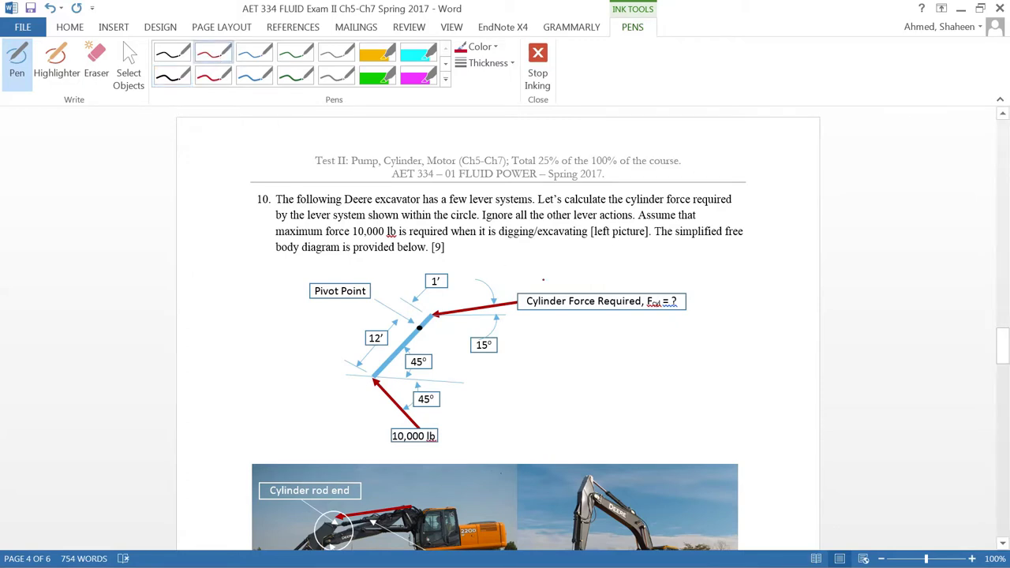
{"action": "scroll", "coordinate": [544, 381], "scroll_direction": "down", "scroll_amount": 1}
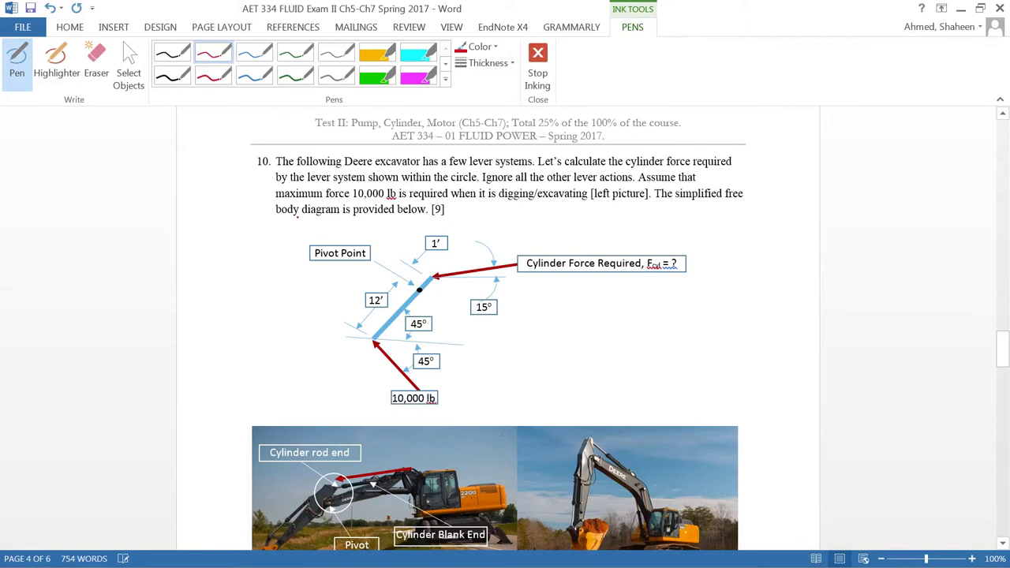
{"action": "scroll", "coordinate": [543, 381], "scroll_direction": "down", "scroll_amount": 2}
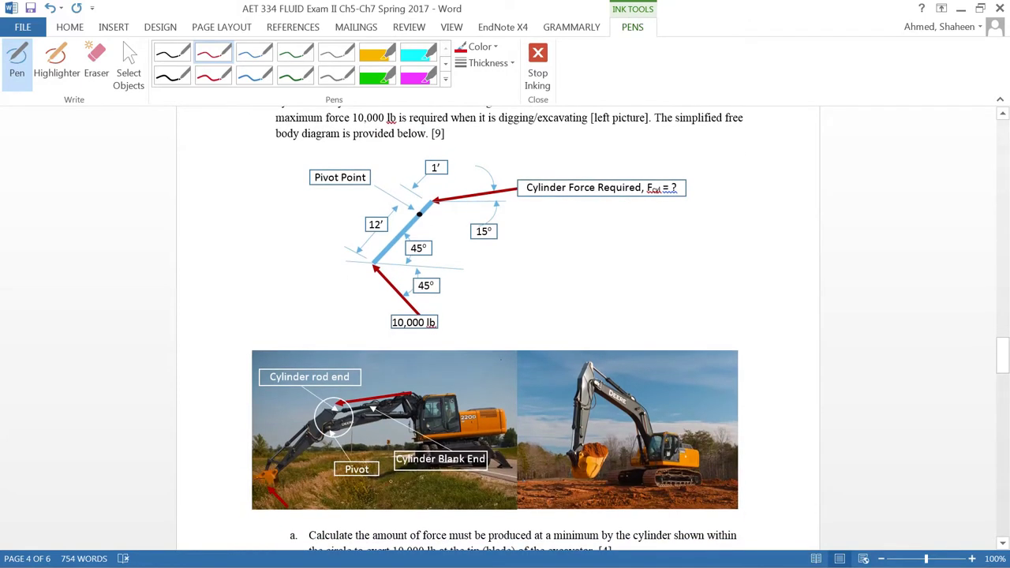
{"action": "scroll", "coordinate": [456, 372], "scroll_direction": "up", "scroll_amount": 1}
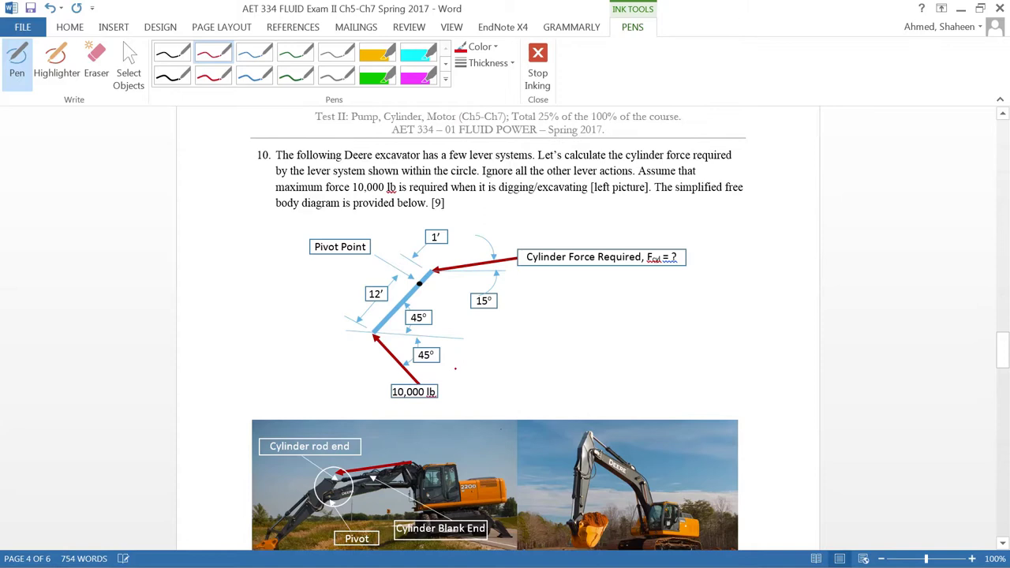
{"action": "scroll", "coordinate": [413, 372], "scroll_direction": "down", "scroll_amount": 1}
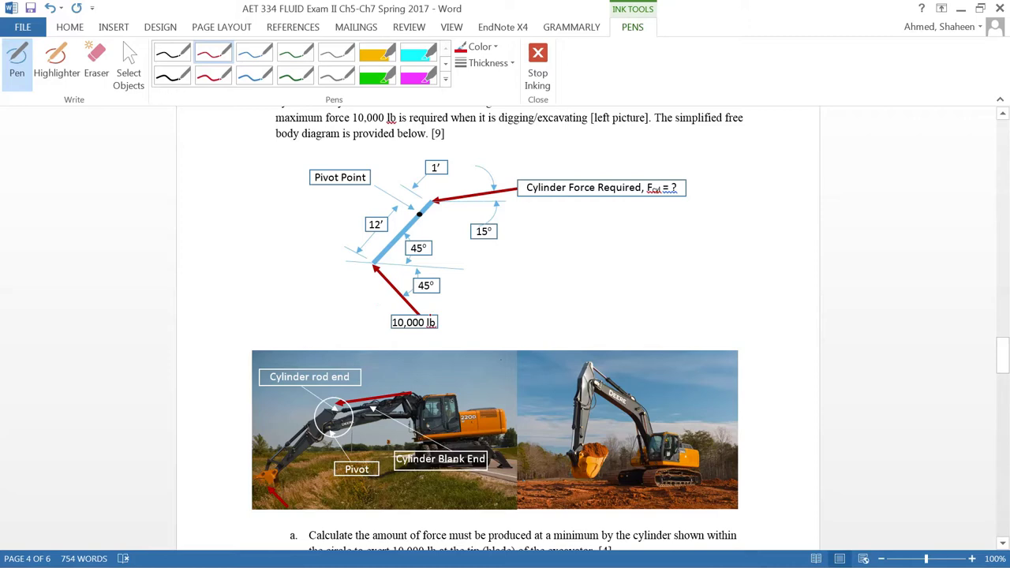
{"action": "scroll", "coordinate": [505, 327], "scroll_direction": "up", "scroll_amount": 1}
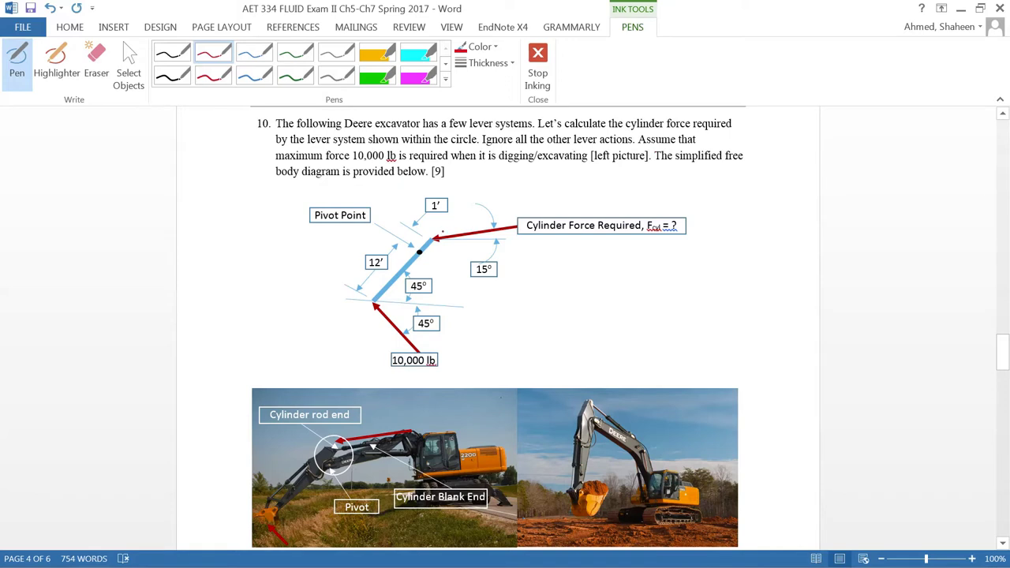
In blue ink, draw an angle arc and a dashed Fcyl line extending the cylinder force.
{"action": "left_click", "coordinate": [254, 52]}
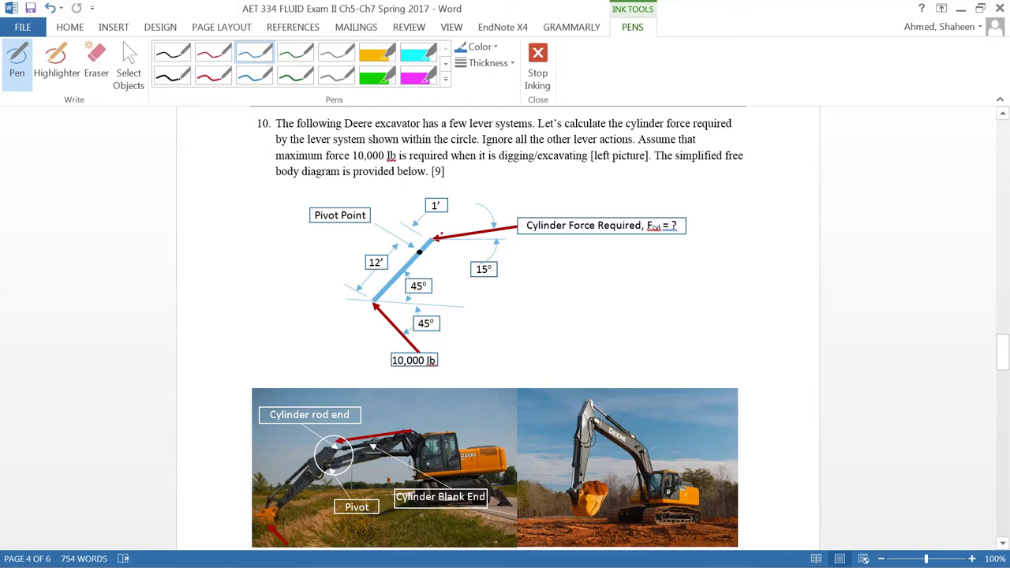
{"action": "left_click_drag", "start_coordinate": [436, 240], "coordinate": [498, 296]}
{"action": "mouse_move", "coordinate": [449, 242]}
{"action": "left_mouse_down"}
{"action": "mouse_move", "coordinate": [451, 258]}
{"action": "mouse_move", "coordinate": [482, 244]}
{"action": "left_mouse_up"}
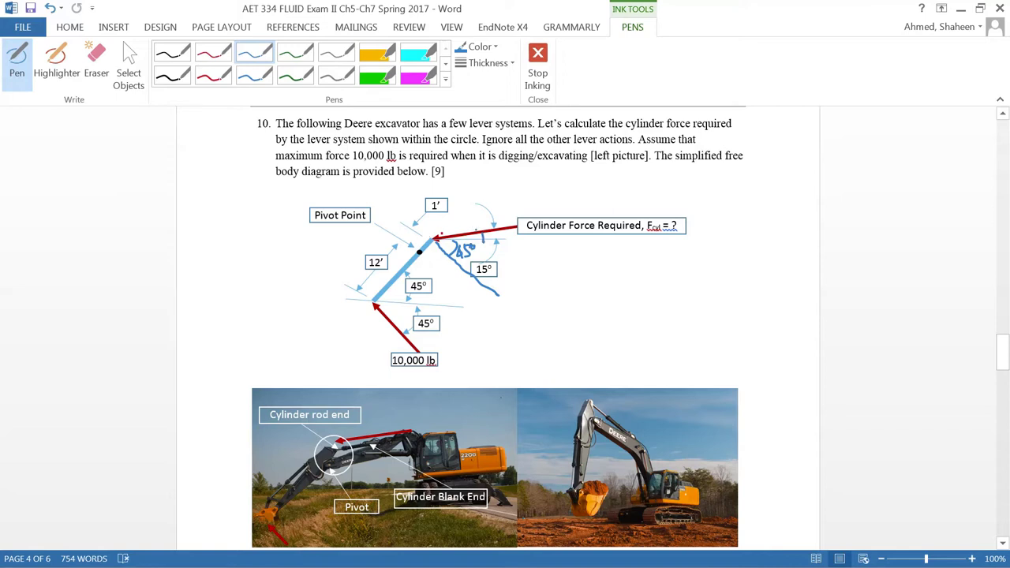
{"action": "left_click_drag", "start_coordinate": [442, 233], "coordinate": [478, 204]}
{"action": "left_click_drag", "start_coordinate": [488, 196], "coordinate": [507, 183]}
{"action": "mouse_move", "coordinate": [509, 180]}
{"action": "left_mouse_down"}
{"action": "mouse_move", "coordinate": [517, 176]}
{"action": "mouse_move", "coordinate": [511, 231]}
{"action": "mouse_move", "coordinate": [529, 204]}
{"action": "left_mouse_up"}
{"action": "mouse_move", "coordinate": [461, 189]}
{"action": "left_mouse_down"}
{"action": "mouse_move", "coordinate": [461, 203]}
{"action": "mouse_move", "coordinate": [468, 187]}
{"action": "left_mouse_up"}
{"action": "mouse_move", "coordinate": [460, 195]}
{"action": "left_mouse_down"}
{"action": "mouse_move", "coordinate": [486, 184]}
{"action": "mouse_move", "coordinate": [509, 184]}
{"action": "mouse_move", "coordinate": [520, 163]}
{"action": "left_mouse_up"}
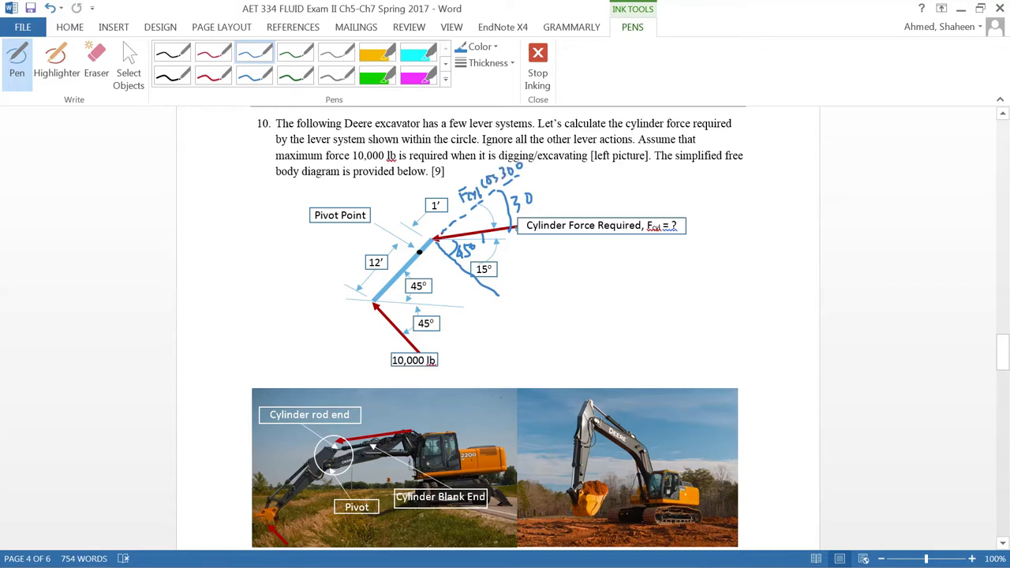
Draw a downward arrow labelled Fcyl sin30° from the cylinder force.
{"action": "mouse_move", "coordinate": [518, 229]}
{"action": "left_mouse_down"}
{"action": "mouse_move", "coordinate": [497, 289]}
{"action": "mouse_move", "coordinate": [507, 276]}
{"action": "mouse_move", "coordinate": [527, 320]}
{"action": "mouse_move", "coordinate": [501, 319]}
{"action": "left_mouse_up"}
{"action": "mouse_move", "coordinate": [519, 298]}
{"action": "left_mouse_down"}
{"action": "mouse_move", "coordinate": [498, 305]}
{"action": "mouse_move", "coordinate": [537, 317]}
{"action": "left_mouse_up"}
{"action": "left_click_drag", "start_coordinate": [537, 297], "coordinate": [548, 304]}
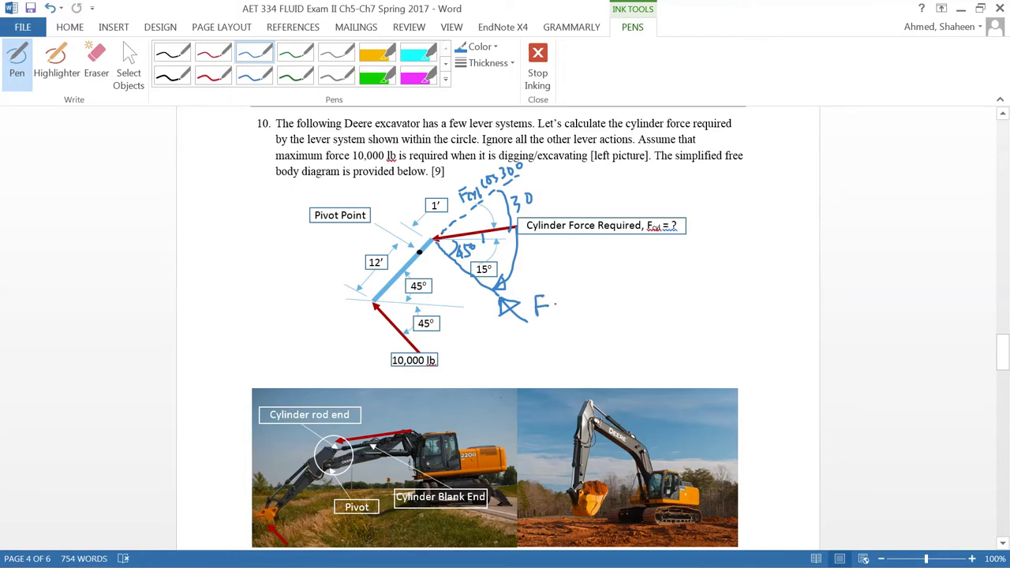
{"action": "mouse_move", "coordinate": [561, 308]}
{"action": "left_mouse_down"}
{"action": "mouse_move", "coordinate": [565, 322]}
{"action": "mouse_move", "coordinate": [583, 314]}
{"action": "left_mouse_up"}
{"action": "left_click_drag", "start_coordinate": [598, 300], "coordinate": [614, 314]}
{"action": "left_click_drag", "start_coordinate": [622, 298], "coordinate": [623, 317]}
{"action": "mouse_move", "coordinate": [641, 302]}
{"action": "left_mouse_down"}
{"action": "mouse_move", "coordinate": [640, 314]}
{"action": "mouse_move", "coordinate": [640, 302]}
{"action": "left_mouse_up"}
{"action": "left_click_drag", "start_coordinate": [650, 290], "coordinate": [650, 298]}
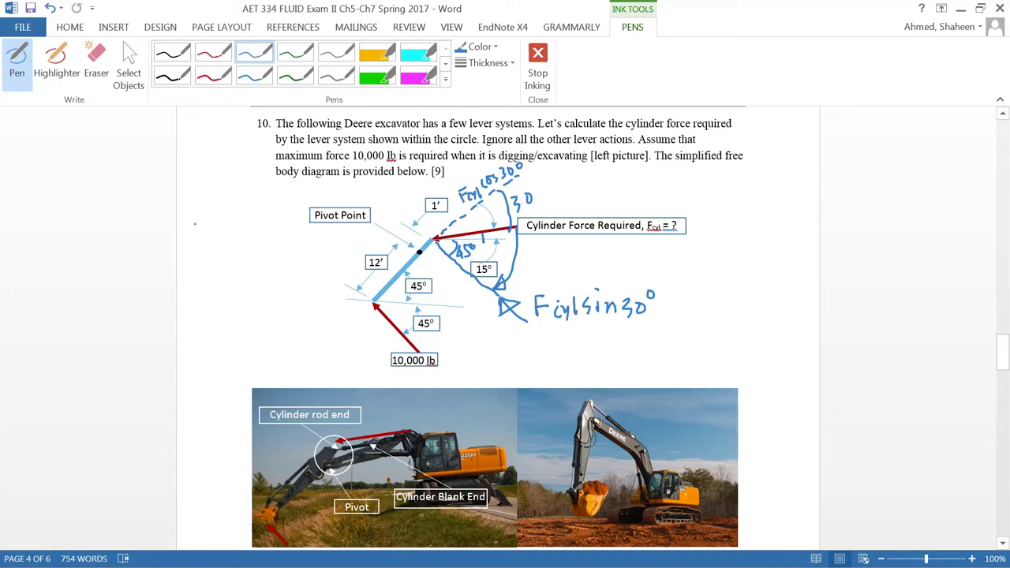
Zoom to 160%, then draw a moment arrow and write −10,000 lb × 12′ in the margin.
{"action": "left_click", "coordinate": [975, 559]}
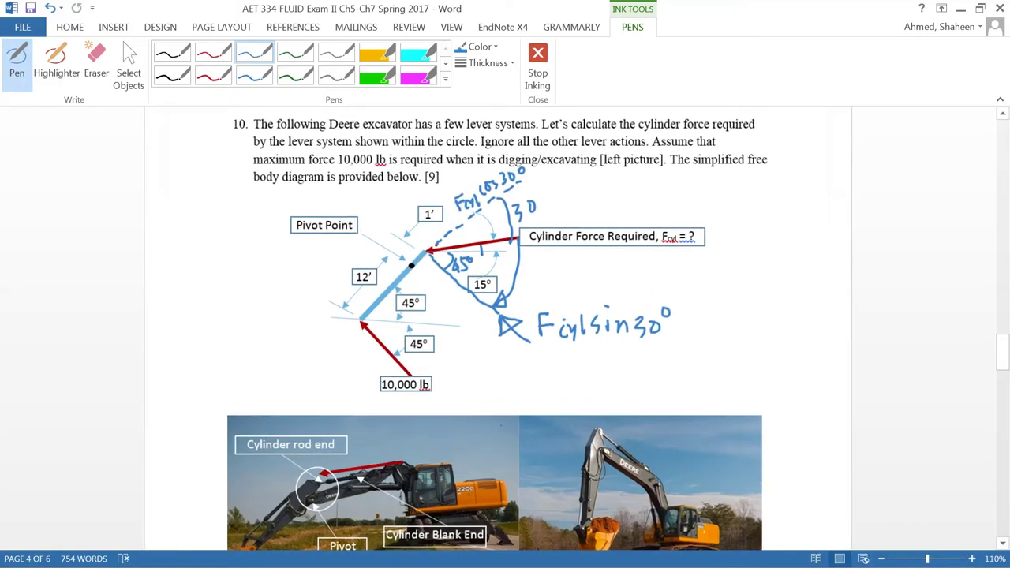
{"action": "left_click", "coordinate": [973, 561]}
{"action": "left_click", "coordinate": [973, 560]}
{"action": "left_click", "coordinate": [973, 560]}
{"action": "left_click", "coordinate": [973, 560]}
{"action": "left_click", "coordinate": [973, 561]}
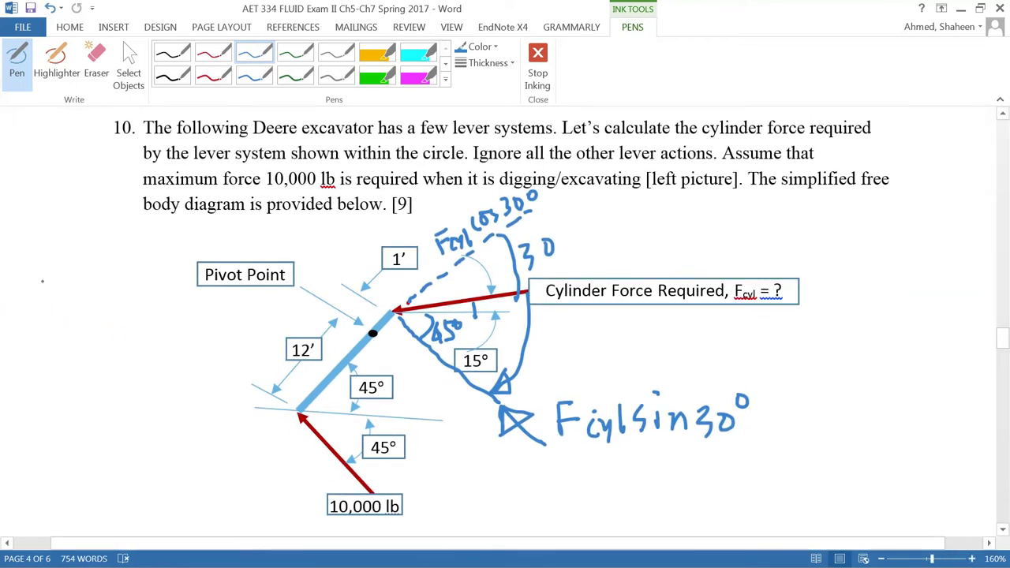
{"action": "mouse_move", "coordinate": [39, 251]}
{"action": "left_mouse_down"}
{"action": "mouse_move", "coordinate": [66, 233]}
{"action": "mouse_move", "coordinate": [43, 223]}
{"action": "mouse_move", "coordinate": [46, 213]}
{"action": "mouse_move", "coordinate": [37, 246]}
{"action": "mouse_move", "coordinate": [48, 237]}
{"action": "mouse_move", "coordinate": [61, 260]}
{"action": "mouse_move", "coordinate": [68, 240]}
{"action": "mouse_move", "coordinate": [101, 250]}
{"action": "mouse_move", "coordinate": [115, 234]}
{"action": "mouse_move", "coordinate": [152, 230]}
{"action": "left_mouse_up"}
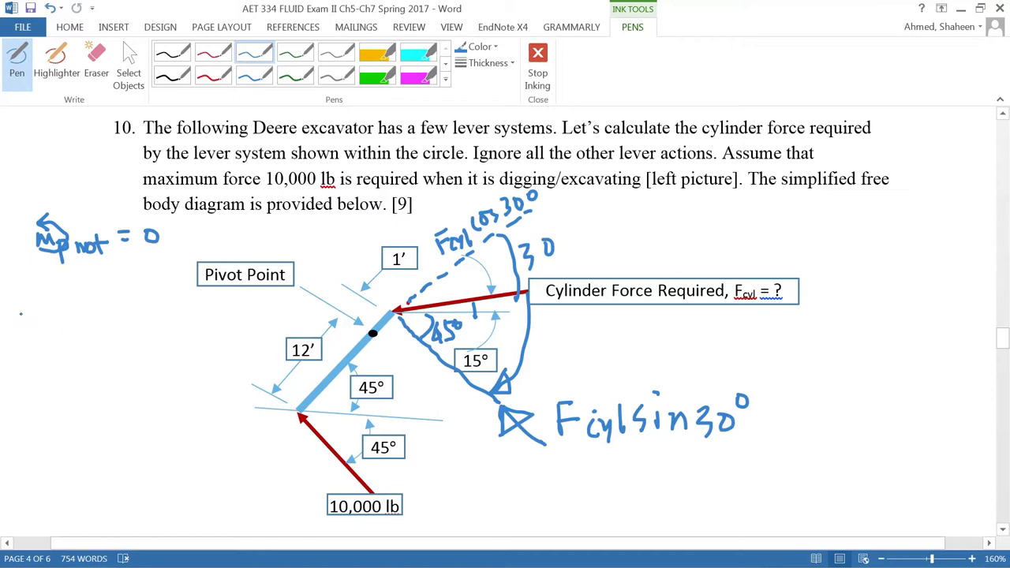
{"action": "mouse_move", "coordinate": [20, 315]}
{"action": "left_mouse_down"}
{"action": "mouse_move", "coordinate": [50, 322]}
{"action": "mouse_move", "coordinate": [59, 308]}
{"action": "mouse_move", "coordinate": [70, 328]}
{"action": "mouse_move", "coordinate": [78, 312]}
{"action": "left_mouse_up"}
{"action": "left_click_drag", "start_coordinate": [90, 311], "coordinate": [140, 326]}
{"action": "left_click", "coordinate": [141, 316]}
{"action": "mouse_move", "coordinate": [144, 315]}
{"action": "left_mouse_down"}
{"action": "mouse_move", "coordinate": [158, 326]}
{"action": "mouse_move", "coordinate": [158, 309]}
{"action": "mouse_move", "coordinate": [108, 308]}
{"action": "left_mouse_up"}
{"action": "left_click_drag", "start_coordinate": [117, 288], "coordinate": [120, 301]}
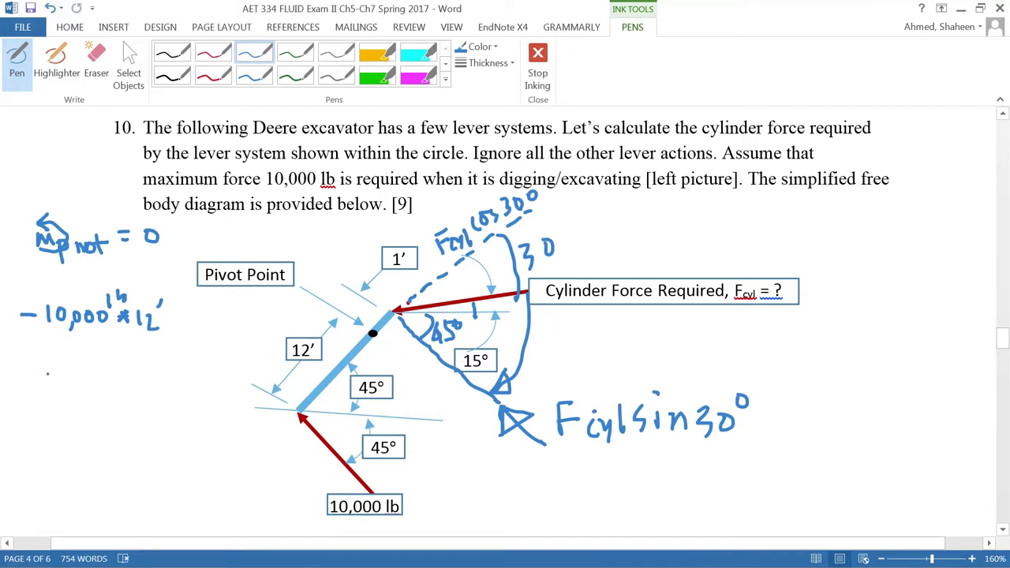
Continue the equation with + Fcyl sin30° × 1′ = 0.
{"action": "left_click_drag", "start_coordinate": [46, 362], "coordinate": [72, 371]}
{"action": "mouse_move", "coordinate": [72, 352]}
{"action": "left_mouse_down"}
{"action": "mouse_move", "coordinate": [87, 352]}
{"action": "mouse_move", "coordinate": [87, 378]}
{"action": "left_mouse_up"}
{"action": "left_click", "coordinate": [88, 365]}
{"action": "mouse_move", "coordinate": [92, 368]}
{"action": "left_mouse_down"}
{"action": "mouse_move", "coordinate": [98, 384]}
{"action": "mouse_move", "coordinate": [119, 361]}
{"action": "mouse_move", "coordinate": [123, 368]}
{"action": "left_mouse_up"}
{"action": "mouse_move", "coordinate": [129, 355]}
{"action": "left_mouse_down"}
{"action": "mouse_move", "coordinate": [130, 370]}
{"action": "mouse_move", "coordinate": [151, 374]}
{"action": "mouse_move", "coordinate": [166, 361]}
{"action": "left_mouse_up"}
{"action": "left_click", "coordinate": [164, 363]}
{"action": "left_click", "coordinate": [164, 369]}
{"action": "mouse_move", "coordinate": [177, 353]}
{"action": "left_mouse_down"}
{"action": "mouse_move", "coordinate": [203, 381]}
{"action": "mouse_move", "coordinate": [217, 364]}
{"action": "left_mouse_up"}
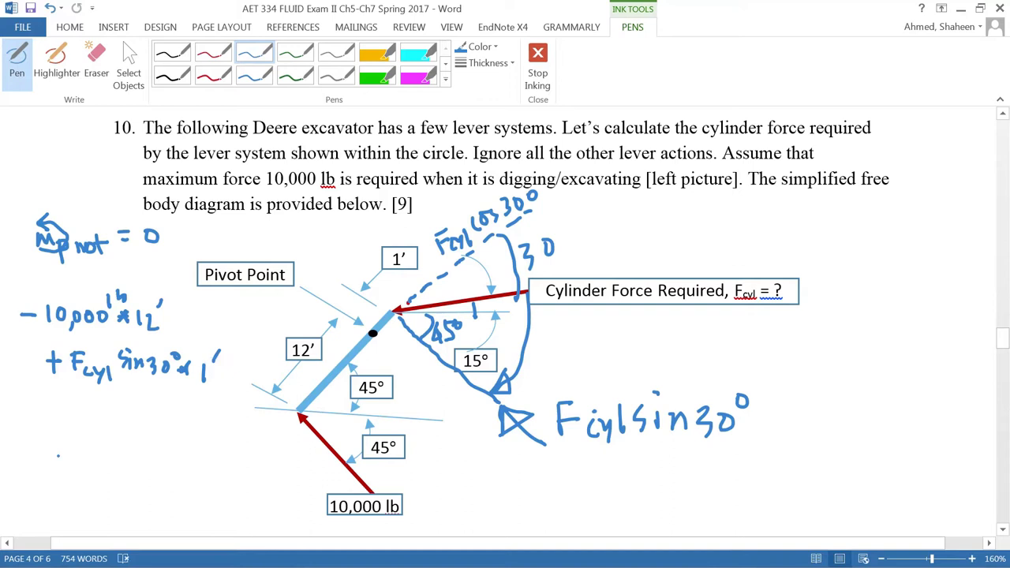
{"action": "left_click_drag", "start_coordinate": [88, 408], "coordinate": [109, 414]}
{"action": "mouse_move", "coordinate": [131, 403]}
{"action": "left_mouse_down"}
{"action": "mouse_move", "coordinate": [124, 410]}
{"action": "mouse_move", "coordinate": [131, 402]}
{"action": "left_mouse_up"}
Begin the next line, ⇒ Fcyl =, to solve for the cylinder force.
{"action": "left_click_drag", "start_coordinate": [37, 462], "coordinate": [49, 463]}
{"action": "left_click_drag", "start_coordinate": [42, 471], "coordinate": [81, 468]}
{"action": "mouse_move", "coordinate": [77, 452]}
{"action": "left_mouse_down"}
{"action": "mouse_move", "coordinate": [89, 449]}
{"action": "mouse_move", "coordinate": [89, 460]}
{"action": "left_mouse_up"}
{"action": "mouse_move", "coordinate": [99, 459]}
{"action": "left_mouse_down"}
{"action": "mouse_move", "coordinate": [107, 477]}
{"action": "mouse_move", "coordinate": [156, 455]}
{"action": "left_mouse_up"}
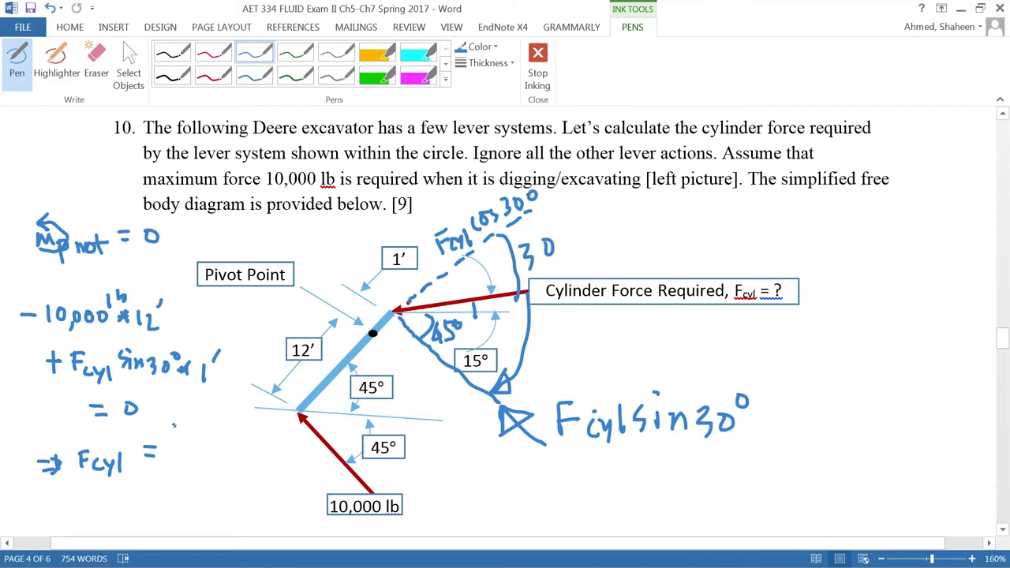
Write the fraction 10,000 lb × 12′ over sin 30° after Fcyl =.
{"action": "left_click_drag", "start_coordinate": [172, 423], "coordinate": [173, 434]}
{"action": "mouse_move", "coordinate": [183, 425]}
{"action": "left_mouse_down"}
{"action": "mouse_move", "coordinate": [188, 442]}
{"action": "mouse_move", "coordinate": [199, 426]}
{"action": "left_mouse_up"}
{"action": "mouse_move", "coordinate": [211, 425]}
{"action": "left_mouse_down"}
{"action": "mouse_move", "coordinate": [278, 441]}
{"action": "mouse_move", "coordinate": [273, 430]}
{"action": "mouse_move", "coordinate": [234, 431]}
{"action": "mouse_move", "coordinate": [234, 440]}
{"action": "left_mouse_up"}
{"action": "left_click", "coordinate": [231, 433]}
{"action": "left_click_drag", "start_coordinate": [238, 433], "coordinate": [242, 444]}
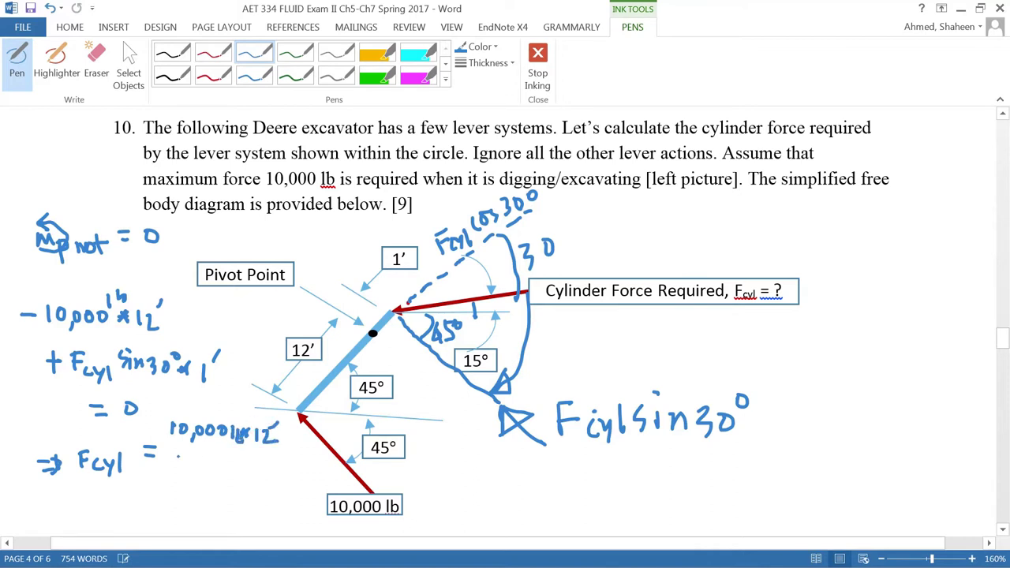
{"action": "left_click_drag", "start_coordinate": [173, 456], "coordinate": [298, 455]}
{"action": "left_click", "coordinate": [194, 475]}
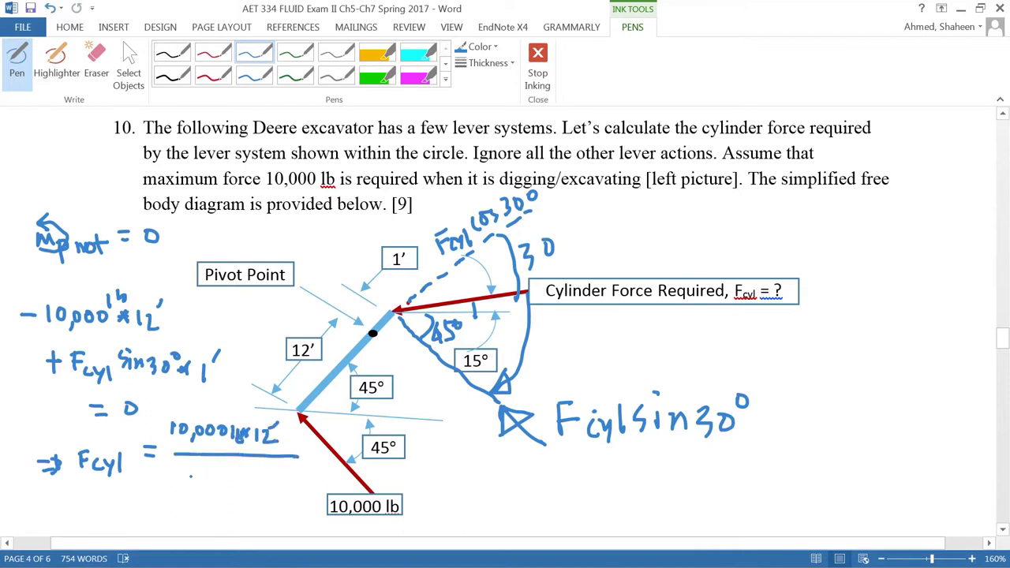
{"action": "mouse_move", "coordinate": [188, 472]}
{"action": "left_mouse_down"}
{"action": "mouse_move", "coordinate": [177, 484]}
{"action": "mouse_move", "coordinate": [204, 475]}
{"action": "mouse_move", "coordinate": [224, 489]}
{"action": "left_mouse_up"}
{"action": "left_click_drag", "start_coordinate": [235, 477], "coordinate": [256, 474]}
Write the result = 240,000 lb.
{"action": "left_click_drag", "start_coordinate": [149, 508], "coordinate": [167, 507]}
{"action": "left_click_drag", "start_coordinate": [149, 514], "coordinate": [167, 513]}
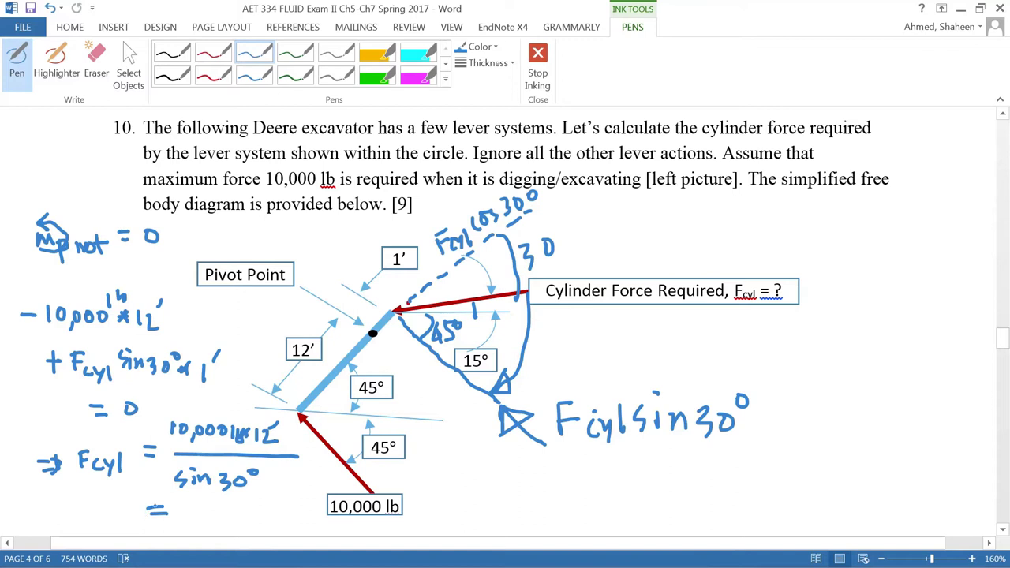
{"action": "mouse_move", "coordinate": [190, 511]}
{"action": "left_mouse_down"}
{"action": "mouse_move", "coordinate": [199, 507]}
{"action": "mouse_move", "coordinate": [211, 527]}
{"action": "mouse_move", "coordinate": [225, 519]}
{"action": "left_mouse_up"}
{"action": "mouse_move", "coordinate": [220, 508]}
{"action": "left_mouse_down"}
{"action": "mouse_move", "coordinate": [222, 535]}
{"action": "mouse_move", "coordinate": [232, 507]}
{"action": "mouse_move", "coordinate": [237, 518]}
{"action": "left_mouse_up"}
{"action": "mouse_move", "coordinate": [244, 517]}
{"action": "left_mouse_down"}
{"action": "mouse_move", "coordinate": [242, 530]}
{"action": "mouse_move", "coordinate": [253, 506]}
{"action": "left_mouse_up"}
{"action": "left_click_drag", "start_coordinate": [269, 505], "coordinate": [315, 520]}
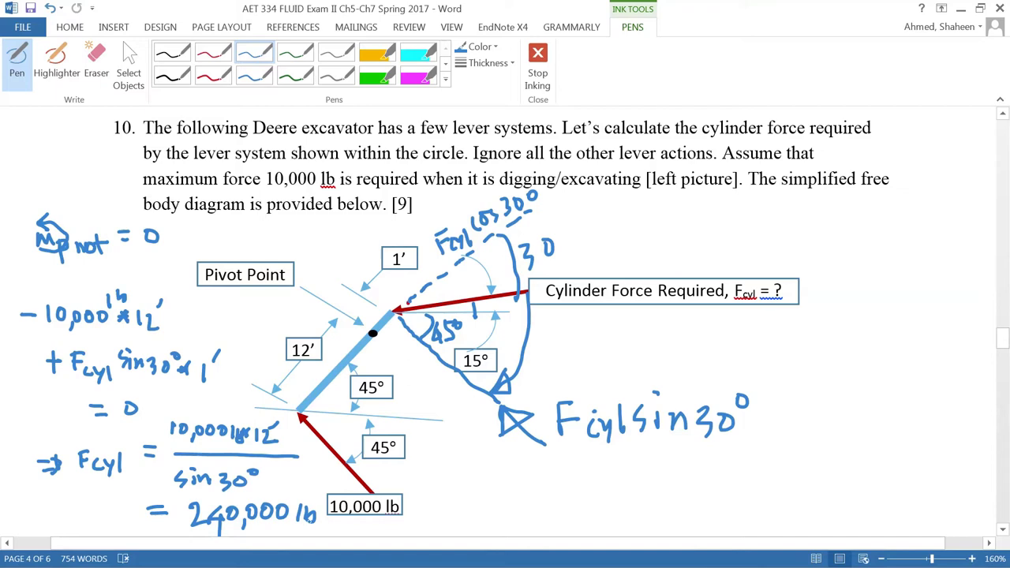
Handwrite Fcyl = 240,000 lb below question a.
{"action": "scroll", "coordinate": [463, 419], "scroll_direction": "down", "scroll_amount": 10}
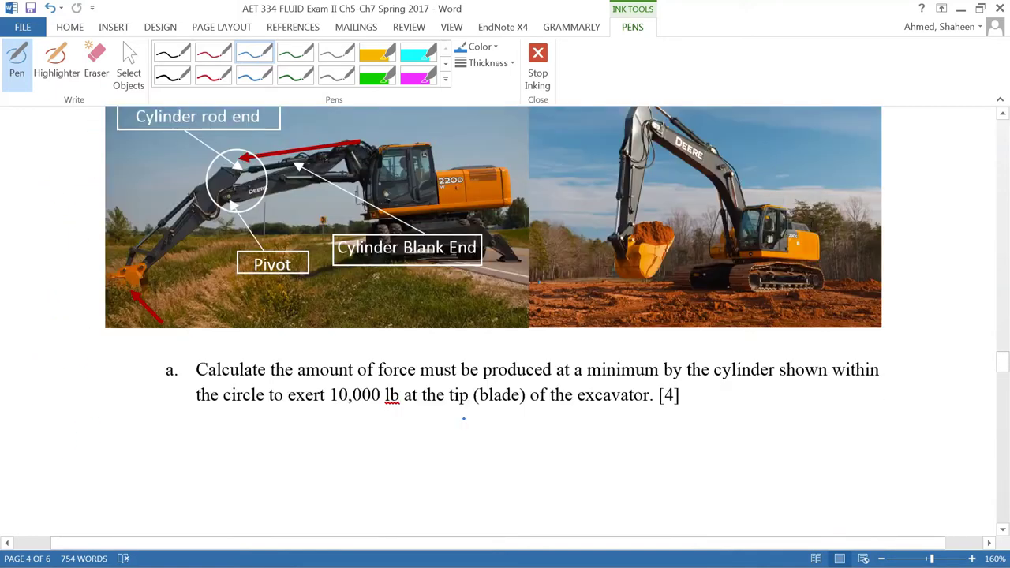
{"action": "scroll", "coordinate": [463, 419], "scroll_direction": "down", "scroll_amount": 2}
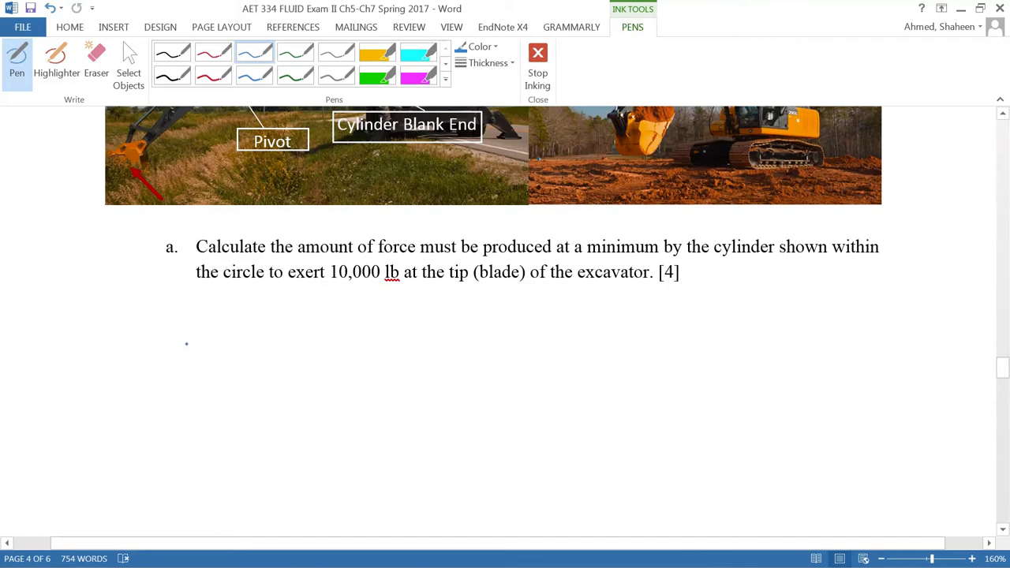
{"action": "left_click_drag", "start_coordinate": [186, 334], "coordinate": [184, 359]}
{"action": "mouse_move", "coordinate": [186, 335]}
{"action": "left_mouse_down"}
{"action": "mouse_move", "coordinate": [187, 359]}
{"action": "mouse_move", "coordinate": [191, 346]}
{"action": "mouse_move", "coordinate": [218, 361]}
{"action": "left_mouse_up"}
{"action": "mouse_move", "coordinate": [218, 355]}
{"action": "left_mouse_down"}
{"action": "mouse_move", "coordinate": [228, 371]}
{"action": "mouse_move", "coordinate": [294, 347]}
{"action": "left_mouse_up"}
{"action": "left_click_drag", "start_coordinate": [277, 358], "coordinate": [322, 359]}
{"action": "mouse_move", "coordinate": [330, 338]}
{"action": "left_mouse_down"}
{"action": "mouse_move", "coordinate": [333, 369]}
{"action": "mouse_move", "coordinate": [353, 347]}
{"action": "left_mouse_up"}
{"action": "mouse_move", "coordinate": [364, 360]}
{"action": "left_mouse_down"}
{"action": "mouse_move", "coordinate": [362, 369]}
{"action": "mouse_move", "coordinate": [382, 347]}
{"action": "mouse_move", "coordinate": [418, 356]}
{"action": "mouse_move", "coordinate": [425, 348]}
{"action": "mouse_move", "coordinate": [445, 366]}
{"action": "left_mouse_up"}
{"action": "left_click_drag", "start_coordinate": [458, 341], "coordinate": [461, 363]}
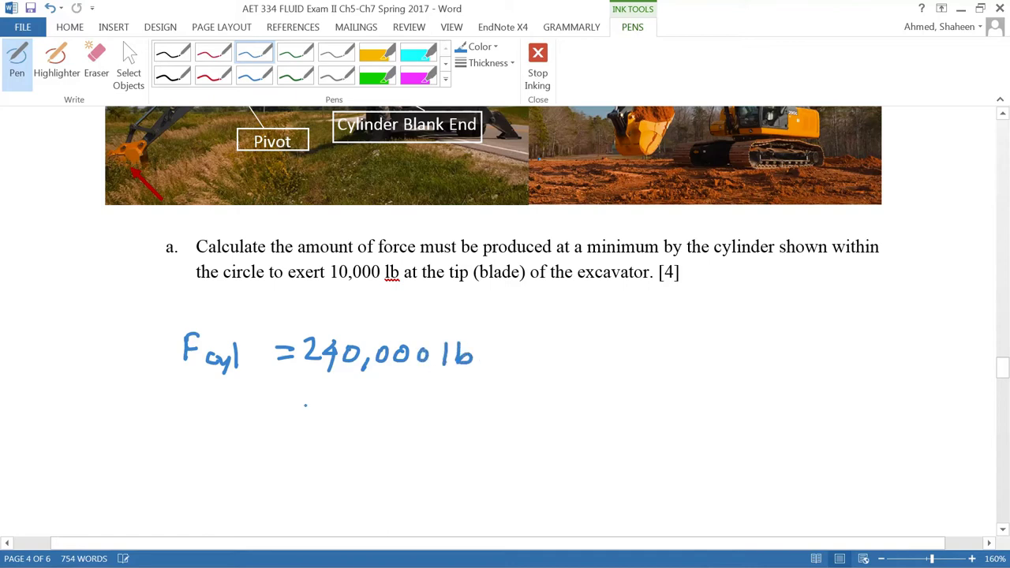
Add a second line converting it to = 240 kip.
{"action": "left_click_drag", "start_coordinate": [300, 411], "coordinate": [314, 410]}
{"action": "left_click_drag", "start_coordinate": [303, 425], "coordinate": [322, 423]}
{"action": "left_click_drag", "start_coordinate": [335, 407], "coordinate": [356, 425]}
{"action": "mouse_move", "coordinate": [353, 404]}
{"action": "left_mouse_down"}
{"action": "mouse_move", "coordinate": [369, 417]}
{"action": "mouse_move", "coordinate": [365, 429]}
{"action": "left_mouse_up"}
{"action": "mouse_move", "coordinate": [385, 412]}
{"action": "left_mouse_down"}
{"action": "mouse_move", "coordinate": [376, 420]}
{"action": "mouse_move", "coordinate": [421, 426]}
{"action": "left_mouse_up"}
{"action": "left_click_drag", "start_coordinate": [431, 416], "coordinate": [432, 428]}
{"action": "mouse_move", "coordinate": [432, 398]}
{"action": "left_mouse_down"}
{"action": "mouse_move", "coordinate": [448, 439]}
{"action": "mouse_move", "coordinate": [460, 430]}
{"action": "left_mouse_up"}
{"action": "left_click_drag", "start_coordinate": [472, 419], "coordinate": [467, 439]}
Handwrite 'First class lever.' in blue ink beneath question b.
{"action": "scroll", "coordinate": [466, 426], "scroll_direction": "down", "scroll_amount": 10}
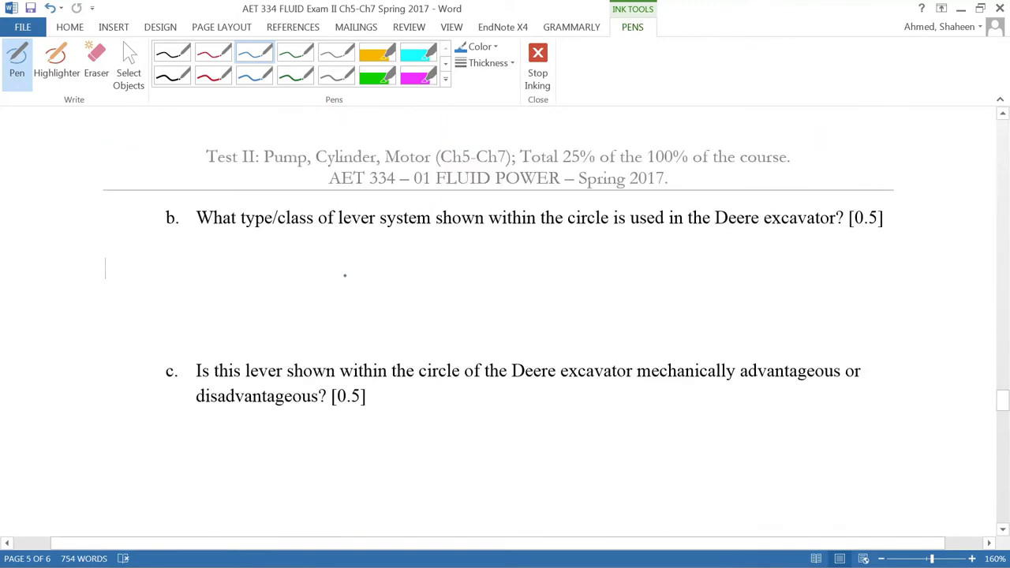
{"action": "left_click_drag", "start_coordinate": [203, 289], "coordinate": [231, 296]}
{"action": "left_click_drag", "start_coordinate": [255, 260], "coordinate": [258, 288]}
{"action": "mouse_move", "coordinate": [251, 268]}
{"action": "left_mouse_down"}
{"action": "mouse_move", "coordinate": [269, 254]}
{"action": "mouse_move", "coordinate": [273, 273]}
{"action": "left_mouse_up"}
{"action": "left_click", "coordinate": [279, 268]}
{"action": "mouse_move", "coordinate": [277, 274]}
{"action": "left_mouse_down"}
{"action": "mouse_move", "coordinate": [280, 285]}
{"action": "mouse_move", "coordinate": [301, 274]}
{"action": "mouse_move", "coordinate": [306, 288]}
{"action": "left_mouse_up"}
{"action": "mouse_move", "coordinate": [324, 251]}
{"action": "left_mouse_down"}
{"action": "mouse_move", "coordinate": [325, 284]}
{"action": "mouse_move", "coordinate": [333, 265]}
{"action": "left_mouse_up"}
{"action": "mouse_move", "coordinate": [376, 270]}
{"action": "left_mouse_down"}
{"action": "mouse_move", "coordinate": [372, 282]}
{"action": "mouse_move", "coordinate": [394, 283]}
{"action": "left_mouse_up"}
{"action": "mouse_move", "coordinate": [411, 269]}
{"action": "left_mouse_down"}
{"action": "mouse_move", "coordinate": [403, 280]}
{"action": "mouse_move", "coordinate": [415, 283]}
{"action": "left_mouse_up"}
{"action": "mouse_move", "coordinate": [432, 270]}
{"action": "left_mouse_down"}
{"action": "mouse_move", "coordinate": [423, 287]}
{"action": "mouse_move", "coordinate": [438, 287]}
{"action": "left_mouse_up"}
{"action": "mouse_move", "coordinate": [482, 259]}
{"action": "left_mouse_down"}
{"action": "mouse_move", "coordinate": [485, 284]}
{"action": "mouse_move", "coordinate": [505, 285]}
{"action": "left_mouse_up"}
{"action": "left_click_drag", "start_coordinate": [510, 271], "coordinate": [544, 281]}
{"action": "mouse_move", "coordinate": [550, 271]}
{"action": "left_mouse_down"}
{"action": "mouse_move", "coordinate": [552, 286]}
{"action": "mouse_move", "coordinate": [563, 273]}
{"action": "mouse_move", "coordinate": [583, 292]}
{"action": "left_mouse_up"}
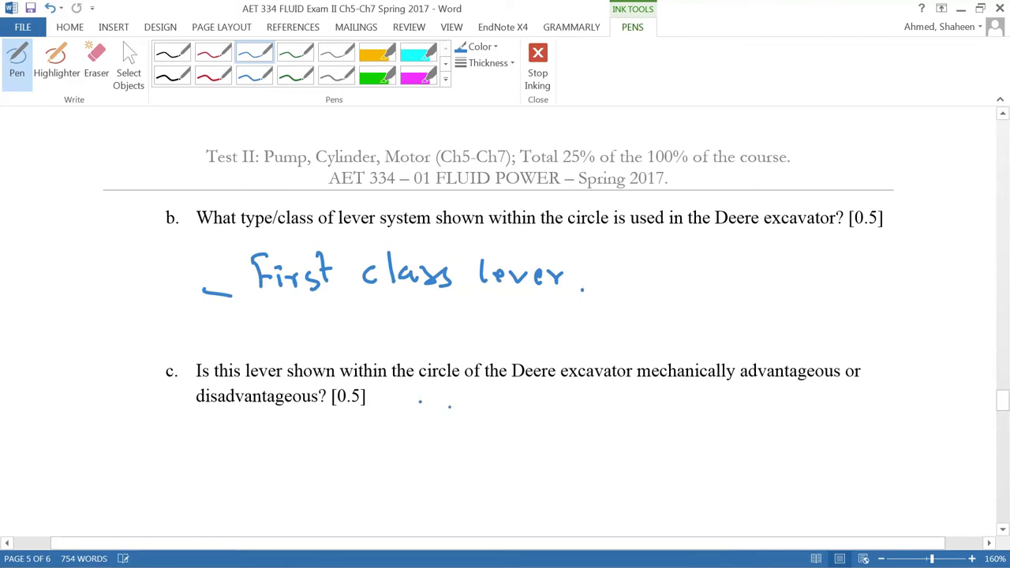
Write 'No advantage or disadvantage' and 'Neutral lever' beneath question c.
{"action": "scroll", "coordinate": [449, 407], "scroll_direction": "down", "scroll_amount": 1}
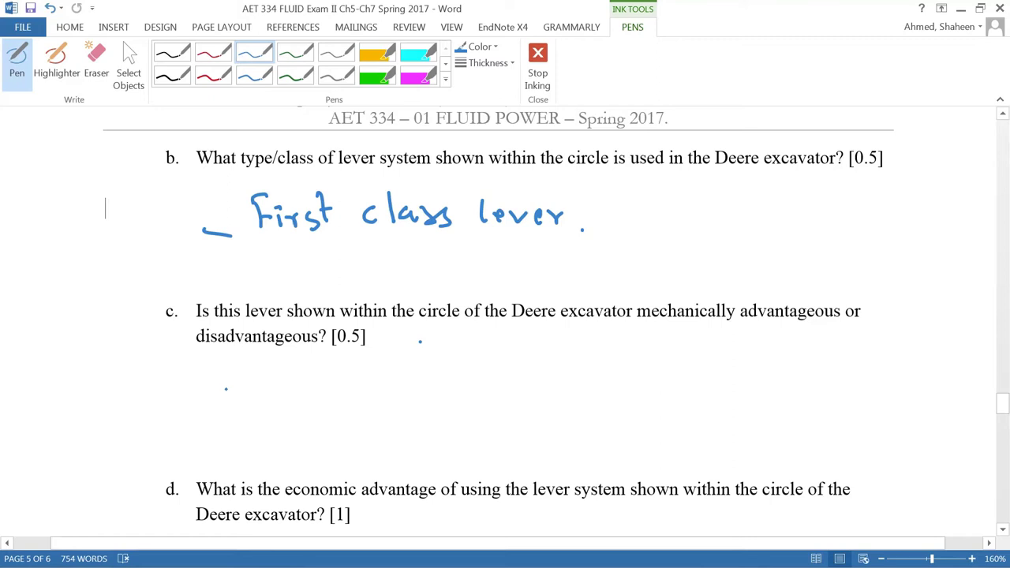
{"action": "mouse_move", "coordinate": [213, 394]}
{"action": "left_mouse_down"}
{"action": "mouse_move", "coordinate": [215, 369]}
{"action": "mouse_move", "coordinate": [236, 368]}
{"action": "mouse_move", "coordinate": [292, 386]}
{"action": "mouse_move", "coordinate": [334, 364]}
{"action": "mouse_move", "coordinate": [597, 377]}
{"action": "mouse_move", "coordinate": [615, 356]}
{"action": "mouse_move", "coordinate": [664, 377]}
{"action": "mouse_move", "coordinate": [685, 365]}
{"action": "mouse_move", "coordinate": [710, 371]}
{"action": "mouse_move", "coordinate": [726, 390]}
{"action": "mouse_move", "coordinate": [743, 376]}
{"action": "left_mouse_up"}
{"action": "mouse_move", "coordinate": [315, 432]}
{"action": "left_mouse_down"}
{"action": "mouse_move", "coordinate": [311, 452]}
{"action": "mouse_move", "coordinate": [341, 420]}
{"action": "mouse_move", "coordinate": [366, 448]}
{"action": "mouse_move", "coordinate": [390, 447]}
{"action": "mouse_move", "coordinate": [427, 431]}
{"action": "mouse_move", "coordinate": [452, 440]}
{"action": "mouse_move", "coordinate": [474, 418]}
{"action": "mouse_move", "coordinate": [537, 445]}
{"action": "mouse_move", "coordinate": [616, 448]}
{"action": "left_mouse_up"}
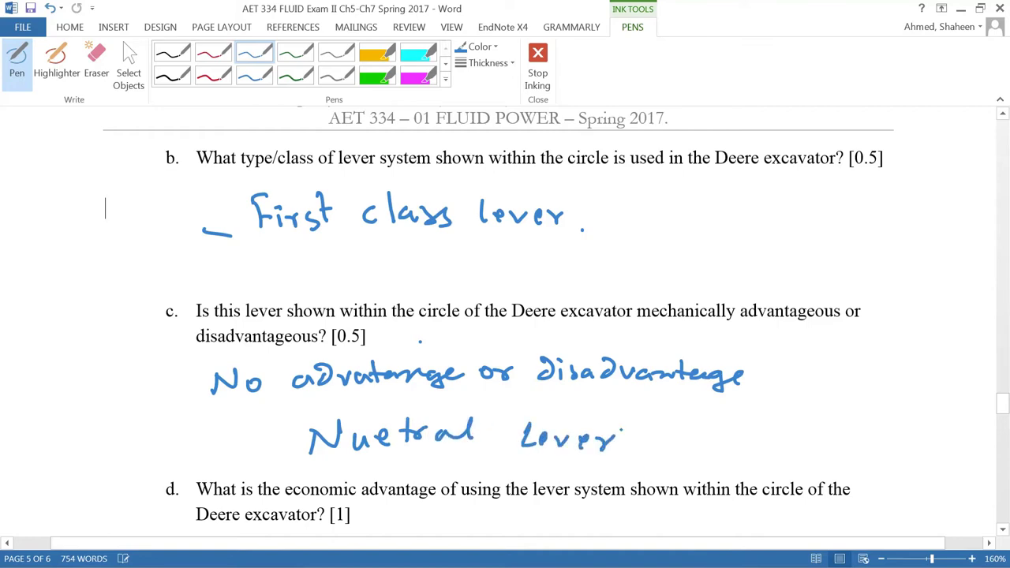
After rechecking the 240,000 lb force on page 4, write 'Packing.' under question d.
{"action": "scroll", "coordinate": [623, 430], "scroll_direction": "down", "scroll_amount": 3}
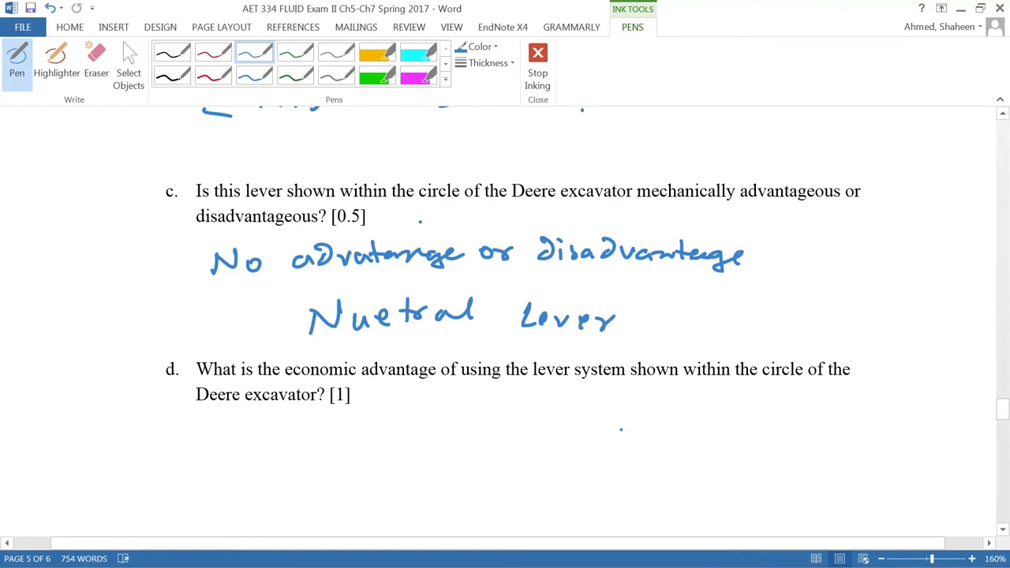
{"action": "scroll", "coordinate": [621, 429], "scroll_direction": "down", "scroll_amount": 2}
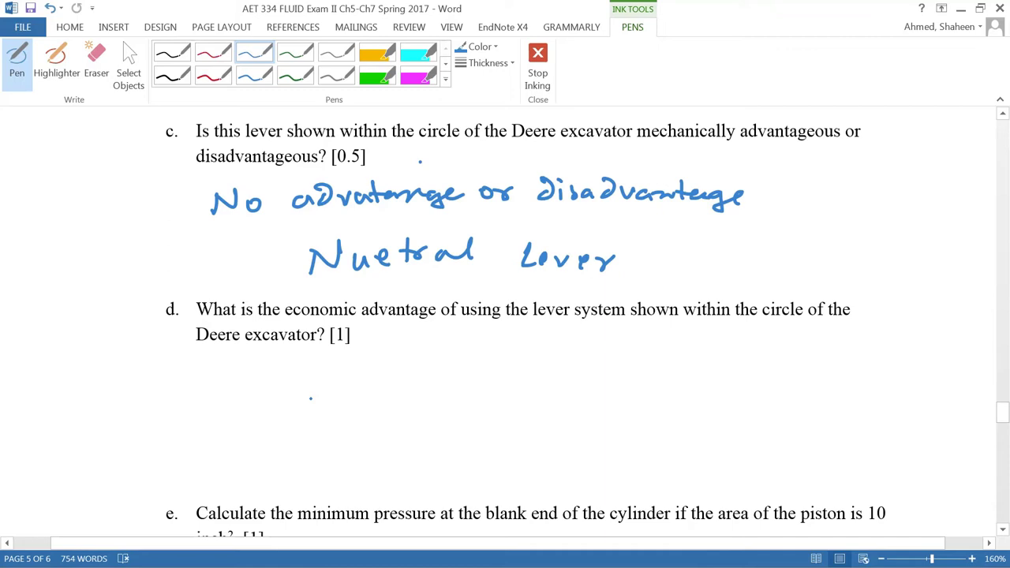
{"action": "scroll", "coordinate": [420, 161], "scroll_direction": "up", "scroll_amount": 20}
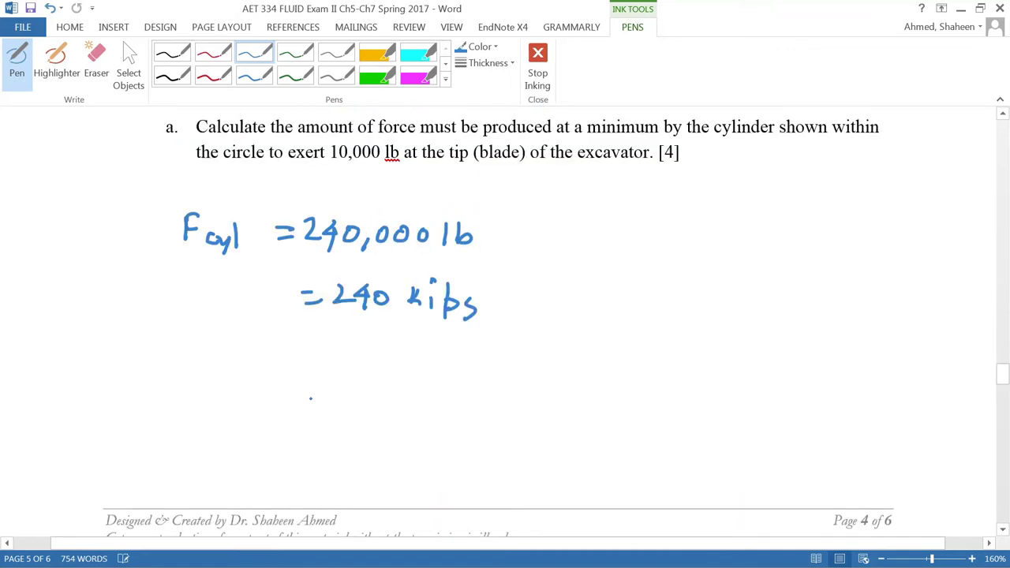
{"action": "scroll", "coordinate": [310, 399], "scroll_direction": "up", "scroll_amount": 3}
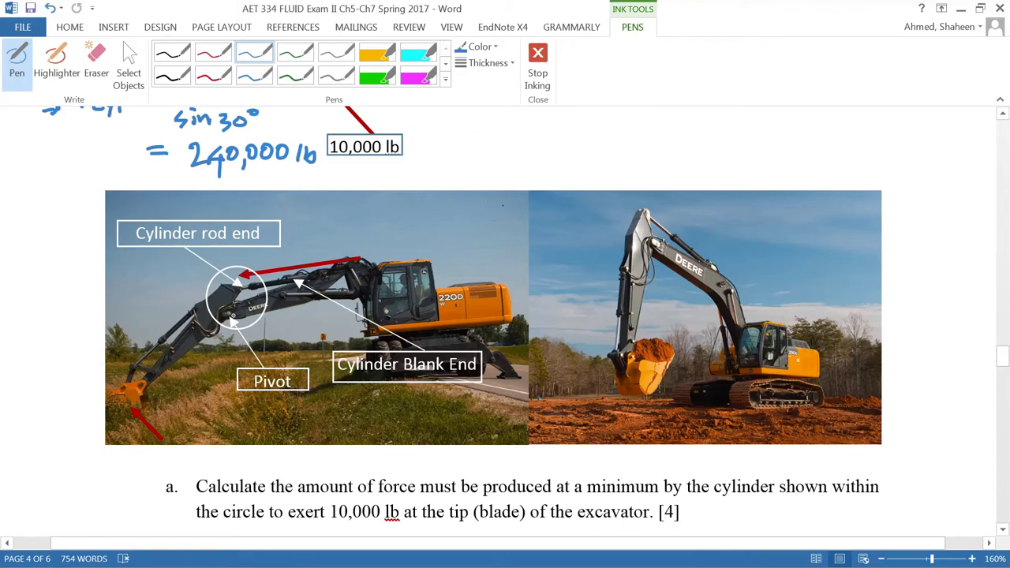
{"action": "scroll", "coordinate": [502, 203], "scroll_direction": "down", "scroll_amount": 15}
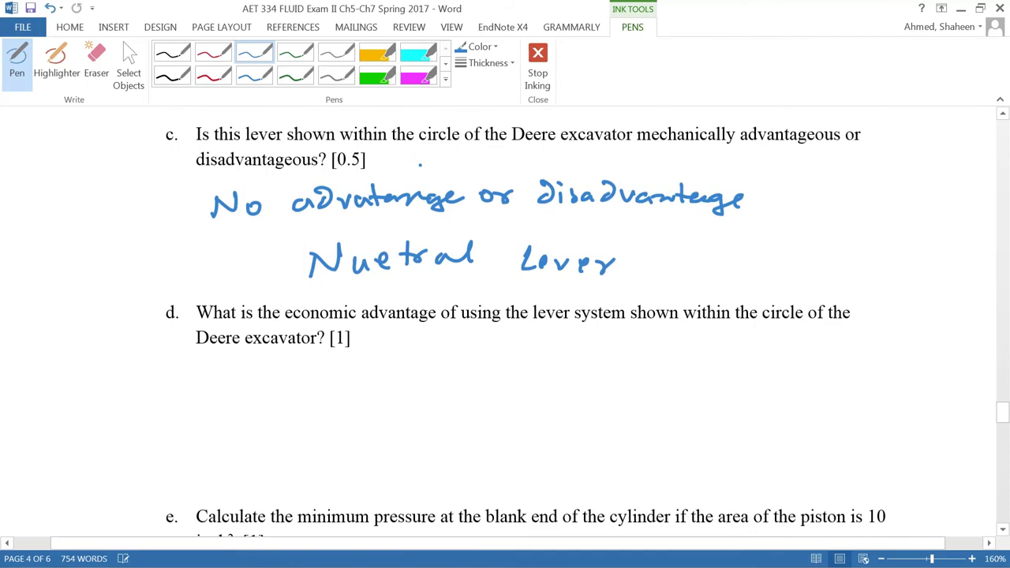
{"action": "scroll", "coordinate": [232, 313], "scroll_direction": "down", "scroll_amount": 5}
{"action": "scroll", "coordinate": [232, 314], "scroll_direction": "up", "scroll_amount": 3}
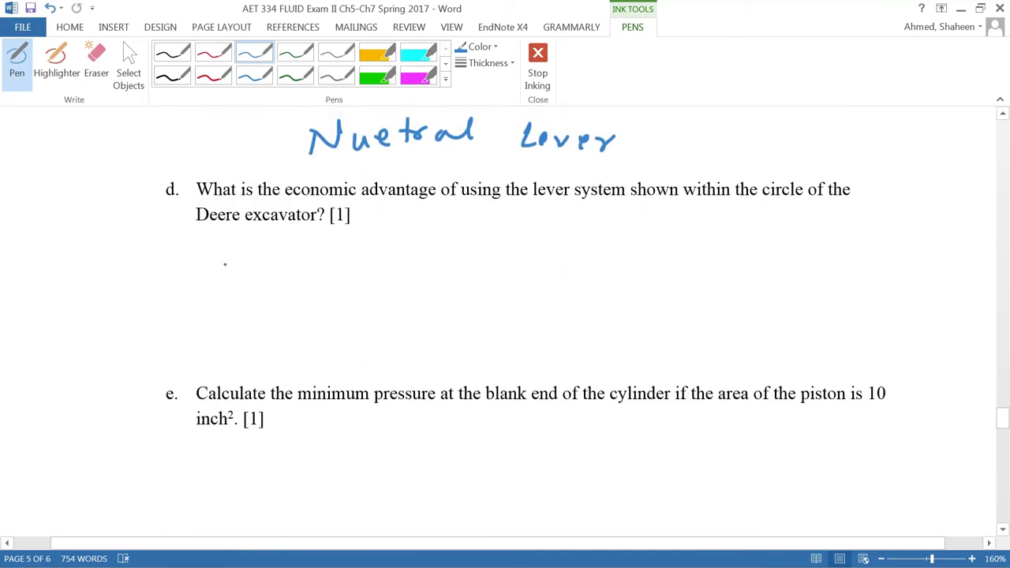
{"action": "mouse_move", "coordinate": [218, 243]}
{"action": "left_mouse_down"}
{"action": "mouse_move", "coordinate": [219, 272]}
{"action": "mouse_move", "coordinate": [220, 260]}
{"action": "mouse_move", "coordinate": [261, 269]}
{"action": "left_mouse_up"}
{"action": "left_click_drag", "start_coordinate": [268, 242], "coordinate": [270, 271]}
{"action": "left_click_drag", "start_coordinate": [278, 250], "coordinate": [288, 268]}
{"action": "left_click", "coordinate": [291, 241]}
{"action": "mouse_move", "coordinate": [292, 252]}
{"action": "left_mouse_down"}
{"action": "mouse_move", "coordinate": [294, 265]}
{"action": "mouse_move", "coordinate": [317, 262]}
{"action": "mouse_move", "coordinate": [325, 276]}
{"action": "left_mouse_up"}
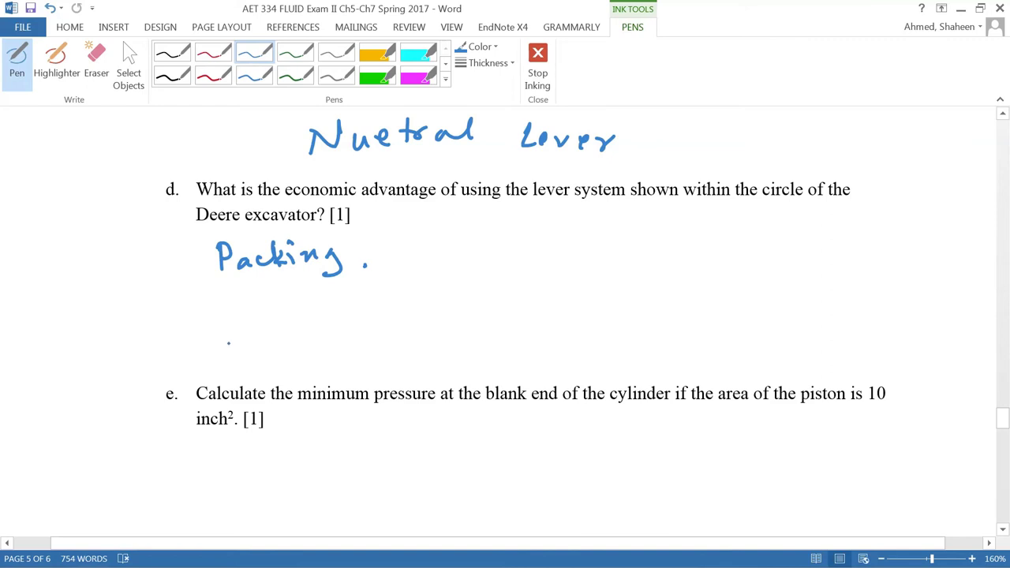
Start question e's working with p = Force/Area.
{"action": "scroll", "coordinate": [230, 337], "scroll_direction": "down", "scroll_amount": 3}
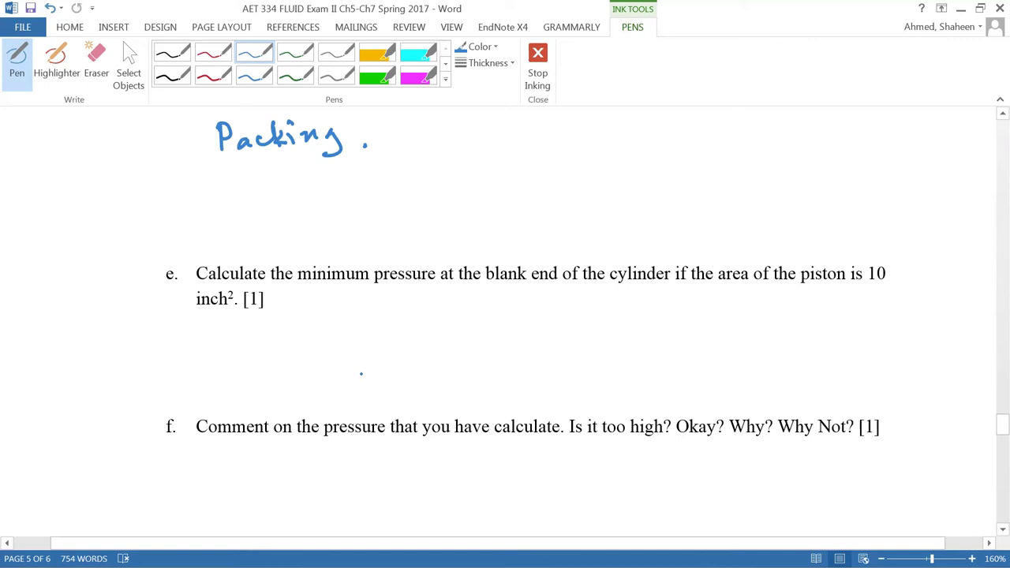
{"action": "mouse_move", "coordinate": [224, 340]}
{"action": "left_mouse_down"}
{"action": "mouse_move", "coordinate": [226, 383]}
{"action": "mouse_move", "coordinate": [227, 365]}
{"action": "left_mouse_up"}
{"action": "mouse_move", "coordinate": [261, 354]}
{"action": "left_mouse_down"}
{"action": "mouse_move", "coordinate": [278, 362]}
{"action": "mouse_move", "coordinate": [314, 314]}
{"action": "left_mouse_up"}
{"action": "left_click_drag", "start_coordinate": [300, 328], "coordinate": [314, 327]}
{"action": "mouse_move", "coordinate": [326, 327]}
{"action": "left_mouse_down"}
{"action": "mouse_move", "coordinate": [347, 323]}
{"action": "mouse_move", "coordinate": [353, 337]}
{"action": "left_mouse_up"}
{"action": "mouse_move", "coordinate": [370, 328]}
{"action": "left_mouse_down"}
{"action": "mouse_move", "coordinate": [379, 321]}
{"action": "mouse_move", "coordinate": [379, 334]}
{"action": "left_mouse_up"}
{"action": "left_click_drag", "start_coordinate": [299, 354], "coordinate": [408, 344]}
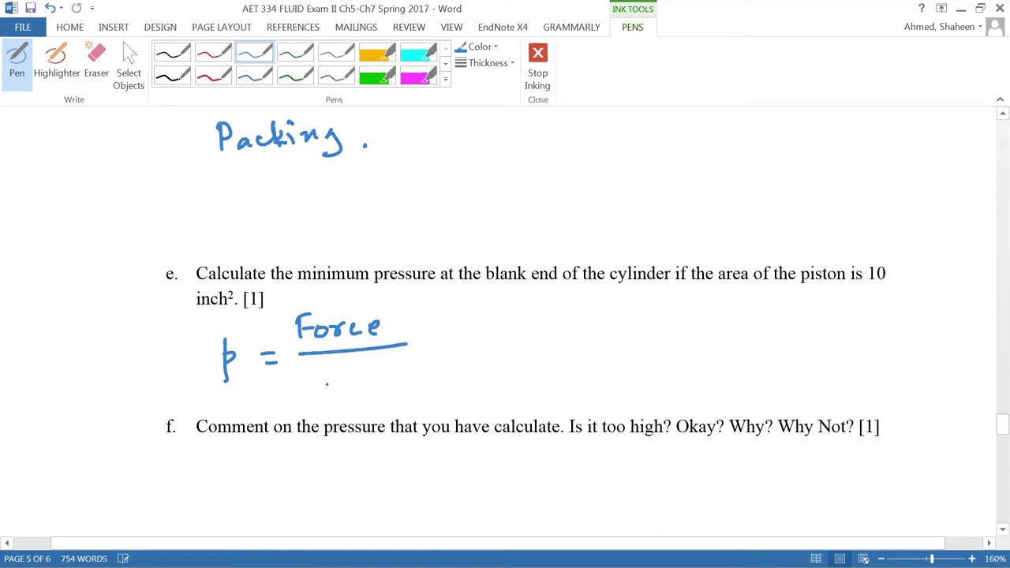
{"action": "left_click_drag", "start_coordinate": [324, 368], "coordinate": [329, 394]}
{"action": "left_click_drag", "start_coordinate": [315, 384], "coordinate": [352, 382]}
{"action": "left_click_drag", "start_coordinate": [357, 385], "coordinate": [390, 390]}
{"action": "left_click", "coordinate": [416, 368]}
Substitute the values as = 240,000 lb / 10 in².
{"action": "left_click_drag", "start_coordinate": [448, 345], "coordinate": [465, 344]}
{"action": "left_click_drag", "start_coordinate": [449, 357], "coordinate": [469, 356]}
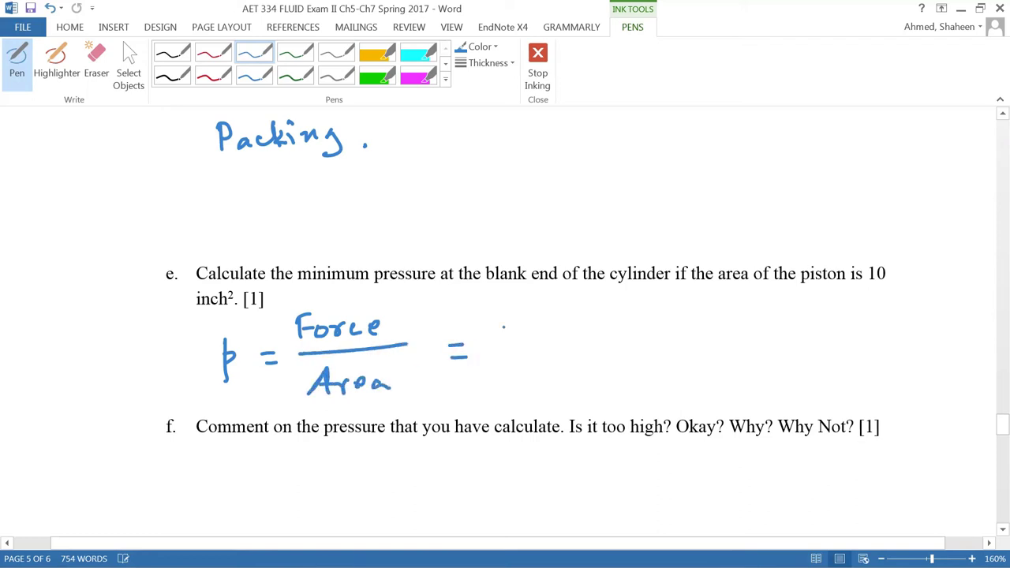
{"action": "mouse_move", "coordinate": [497, 309]}
{"action": "left_mouse_down"}
{"action": "mouse_move", "coordinate": [516, 325]}
{"action": "mouse_move", "coordinate": [536, 317]}
{"action": "mouse_move", "coordinate": [531, 330]}
{"action": "left_mouse_up"}
{"action": "left_click_drag", "start_coordinate": [544, 310], "coordinate": [556, 327]}
{"action": "left_click_drag", "start_coordinate": [573, 313], "coordinate": [587, 311]}
{"action": "left_click_drag", "start_coordinate": [614, 310], "coordinate": [612, 310]}
{"action": "left_click_drag", "start_coordinate": [497, 354], "coordinate": [608, 346]}
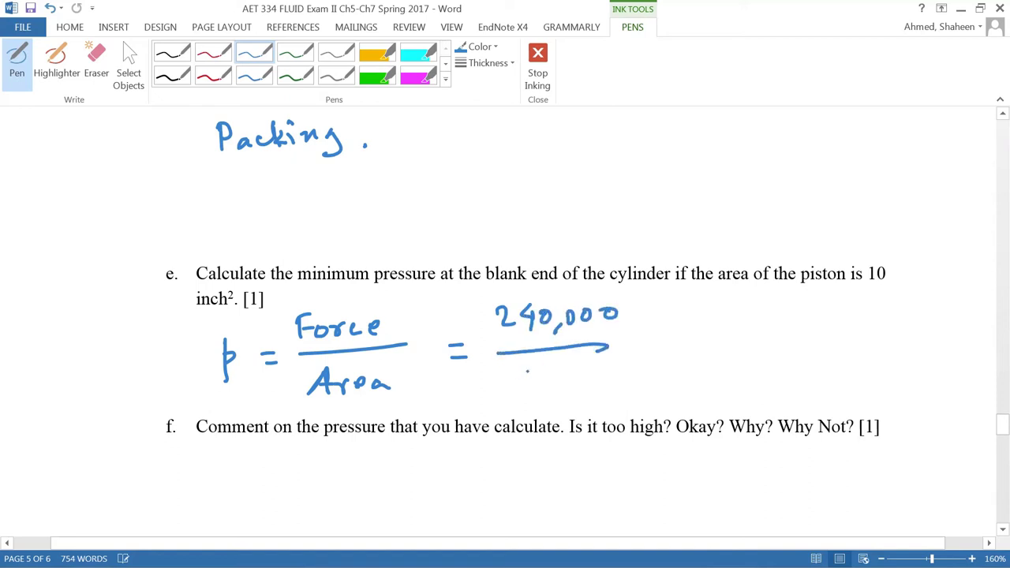
{"action": "left_click_drag", "start_coordinate": [529, 370], "coordinate": [529, 387]}
{"action": "left_click_drag", "start_coordinate": [544, 371], "coordinate": [578, 385]}
{"action": "left_click_drag", "start_coordinate": [574, 363], "coordinate": [599, 386]}
{"action": "left_click_drag", "start_coordinate": [604, 367], "coordinate": [623, 377]}
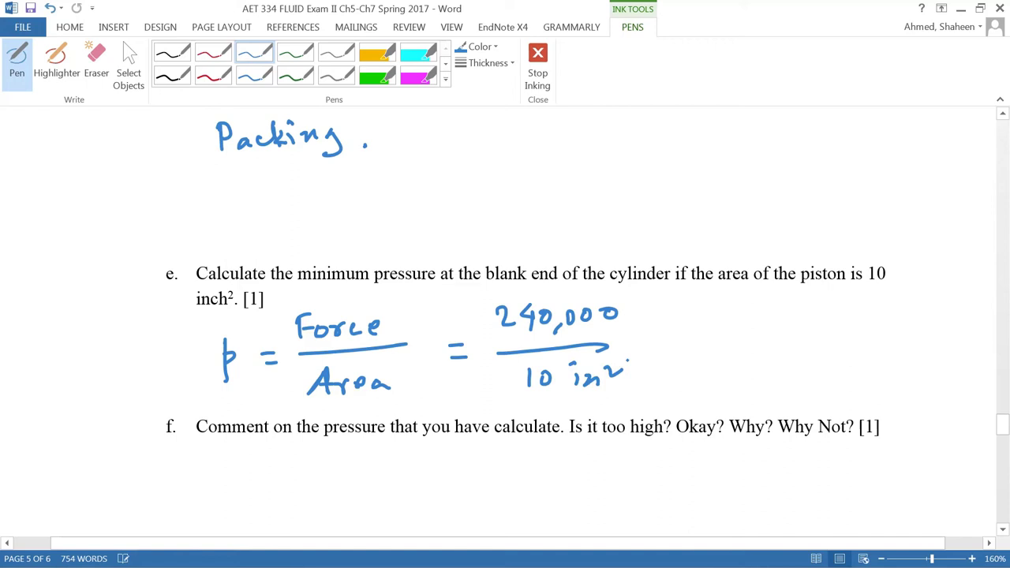
{"action": "left_click_drag", "start_coordinate": [631, 305], "coordinate": [632, 322]}
{"action": "mouse_move", "coordinate": [646, 308]}
{"action": "left_mouse_down"}
{"action": "mouse_move", "coordinate": [647, 324]}
{"action": "mouse_move", "coordinate": [664, 318]}
{"action": "mouse_move", "coordinate": [720, 337]}
{"action": "left_mouse_up"}
Finish with = 24,000 psi and, on the next line, = 24 ksi.
{"action": "mouse_move", "coordinate": [709, 348]}
{"action": "left_mouse_down"}
{"action": "mouse_move", "coordinate": [805, 339]}
{"action": "mouse_move", "coordinate": [798, 355]}
{"action": "mouse_move", "coordinate": [809, 362]}
{"action": "mouse_move", "coordinate": [832, 337]}
{"action": "mouse_move", "coordinate": [871, 338]}
{"action": "mouse_move", "coordinate": [924, 359]}
{"action": "left_mouse_up"}
{"action": "left_click_drag", "start_coordinate": [929, 332], "coordinate": [929, 332]}
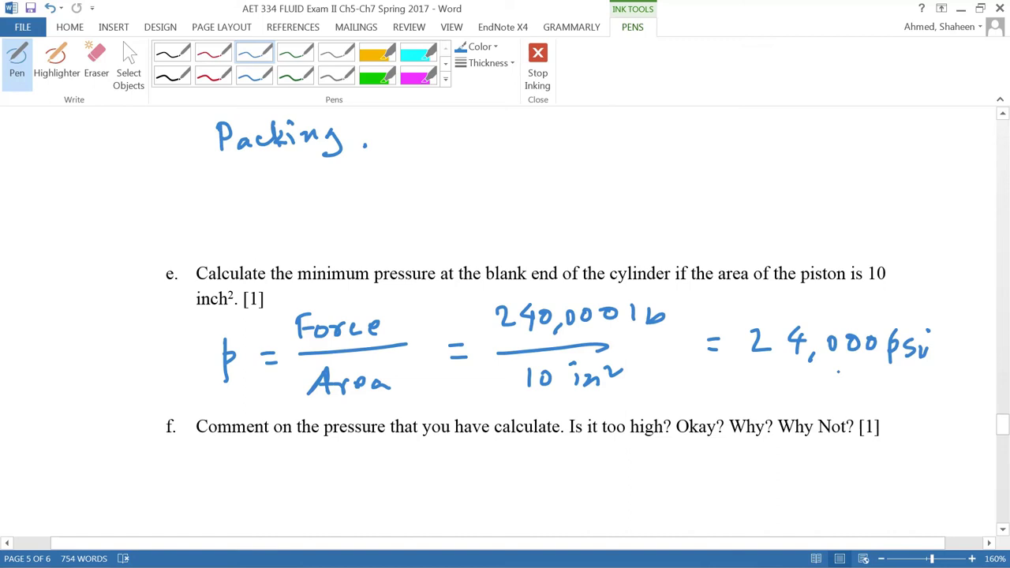
{"action": "left_click_drag", "start_coordinate": [715, 379], "coordinate": [734, 379]}
{"action": "left_click_drag", "start_coordinate": [718, 389], "coordinate": [792, 386]}
{"action": "mouse_move", "coordinate": [788, 377]}
{"action": "left_mouse_down"}
{"action": "mouse_move", "coordinate": [789, 399]}
{"action": "mouse_move", "coordinate": [827, 401]}
{"action": "left_mouse_up"}
{"action": "mouse_move", "coordinate": [845, 385]}
{"action": "left_mouse_down"}
{"action": "mouse_move", "coordinate": [849, 401]}
{"action": "mouse_move", "coordinate": [859, 382]}
{"action": "left_mouse_up"}
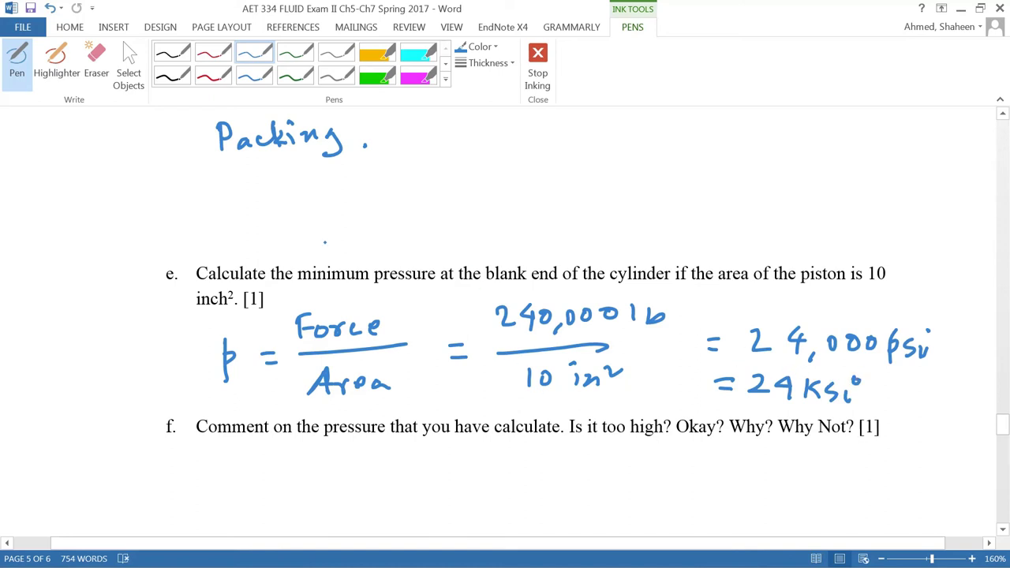
{"action": "scroll", "coordinate": [324, 242], "scroll_direction": "up", "scroll_amount": 2}
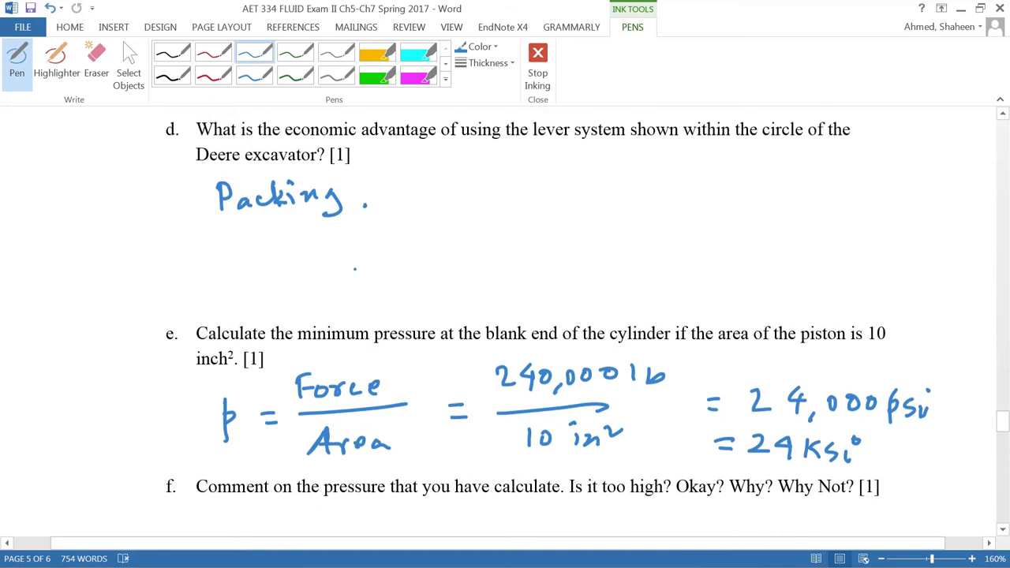
{"action": "scroll", "coordinate": [354, 268], "scroll_direction": "down", "scroll_amount": 3}
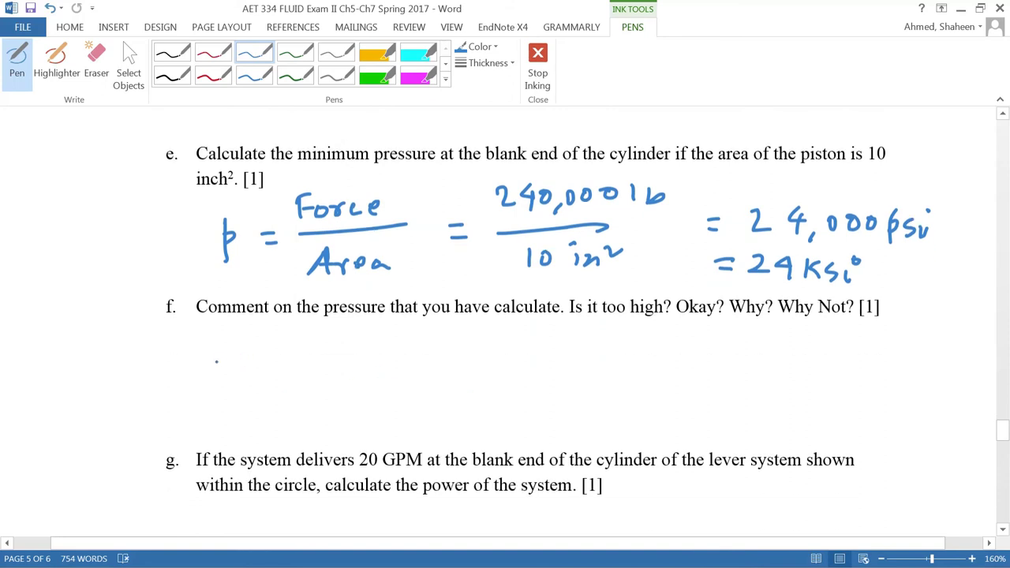
Handwrite 'Huge pressure, difficult to design cylinders and pumps.' in blue ink below question f.
{"action": "mouse_move", "coordinate": [216, 361]}
{"action": "left_mouse_down"}
{"action": "mouse_move", "coordinate": [233, 374]}
{"action": "mouse_move", "coordinate": [286, 367]}
{"action": "mouse_move", "coordinate": [326, 382]}
{"action": "mouse_move", "coordinate": [349, 363]}
{"action": "mouse_move", "coordinate": [363, 369]}
{"action": "left_mouse_up"}
{"action": "mouse_move", "coordinate": [379, 357]}
{"action": "left_mouse_down"}
{"action": "mouse_move", "coordinate": [374, 371]}
{"action": "mouse_move", "coordinate": [433, 360]}
{"action": "left_mouse_up"}
{"action": "mouse_move", "coordinate": [432, 363]}
{"action": "left_mouse_down"}
{"action": "mouse_move", "coordinate": [450, 359]}
{"action": "mouse_move", "coordinate": [482, 373]}
{"action": "left_mouse_up"}
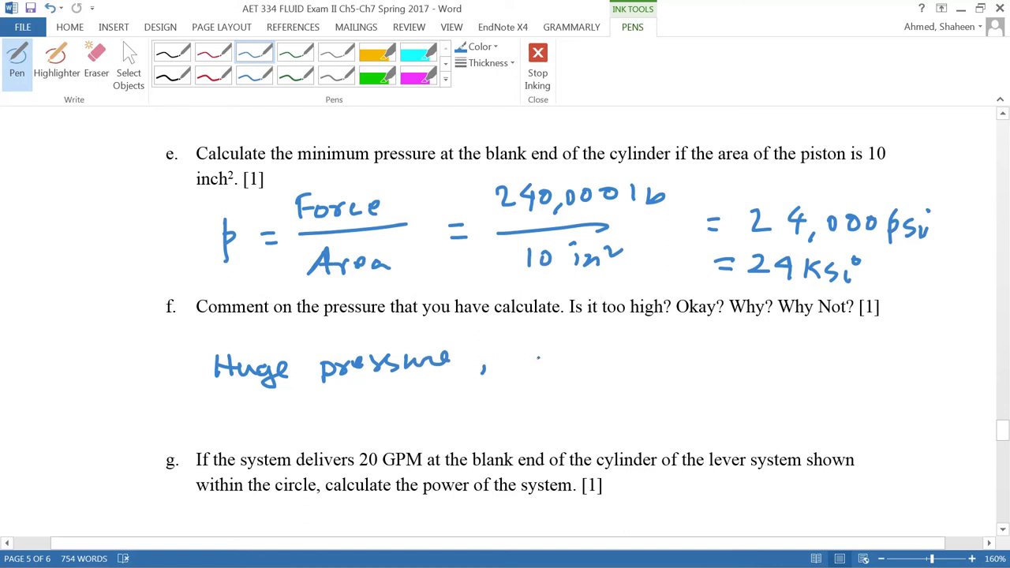
{"action": "mouse_move", "coordinate": [539, 357]}
{"action": "left_mouse_down"}
{"action": "mouse_move", "coordinate": [535, 341]}
{"action": "mouse_move", "coordinate": [558, 367]}
{"action": "left_mouse_up"}
{"action": "mouse_move", "coordinate": [570, 337]}
{"action": "left_mouse_down"}
{"action": "mouse_move", "coordinate": [573, 368]}
{"action": "mouse_move", "coordinate": [585, 366]}
{"action": "left_mouse_up"}
{"action": "mouse_move", "coordinate": [574, 353]}
{"action": "left_mouse_down"}
{"action": "mouse_move", "coordinate": [596, 350]}
{"action": "mouse_move", "coordinate": [596, 364]}
{"action": "mouse_move", "coordinate": [608, 363]}
{"action": "left_mouse_up"}
{"action": "mouse_move", "coordinate": [623, 350]}
{"action": "left_mouse_down"}
{"action": "mouse_move", "coordinate": [620, 361]}
{"action": "mouse_move", "coordinate": [646, 350]}
{"action": "left_mouse_up"}
{"action": "left_click_drag", "start_coordinate": [661, 333], "coordinate": [661, 359]}
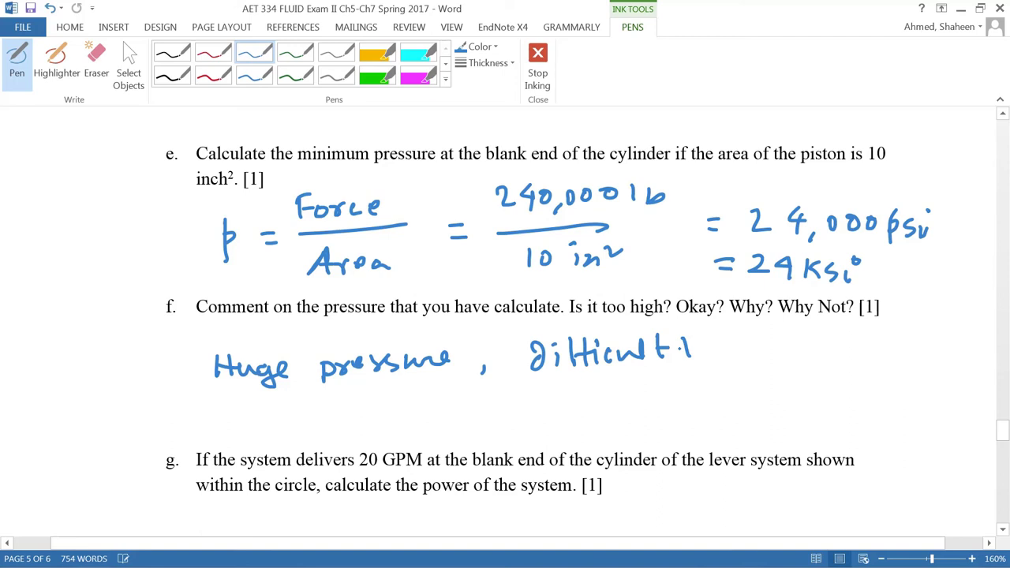
{"action": "mouse_move", "coordinate": [688, 352]}
{"action": "left_mouse_down"}
{"action": "mouse_move", "coordinate": [767, 343]}
{"action": "mouse_move", "coordinate": [793, 360]}
{"action": "mouse_move", "coordinate": [801, 346]}
{"action": "mouse_move", "coordinate": [819, 364]}
{"action": "mouse_move", "coordinate": [855, 356]}
{"action": "left_mouse_up"}
{"action": "mouse_move", "coordinate": [313, 411]}
{"action": "left_mouse_down"}
{"action": "mouse_move", "coordinate": [304, 422]}
{"action": "mouse_move", "coordinate": [325, 434]}
{"action": "mouse_move", "coordinate": [402, 409]}
{"action": "mouse_move", "coordinate": [443, 423]}
{"action": "mouse_move", "coordinate": [515, 411]}
{"action": "mouse_move", "coordinate": [520, 393]}
{"action": "mouse_move", "coordinate": [672, 412]}
{"action": "mouse_move", "coordinate": [669, 421]}
{"action": "left_mouse_up"}
{"action": "left_click", "coordinate": [702, 421]}
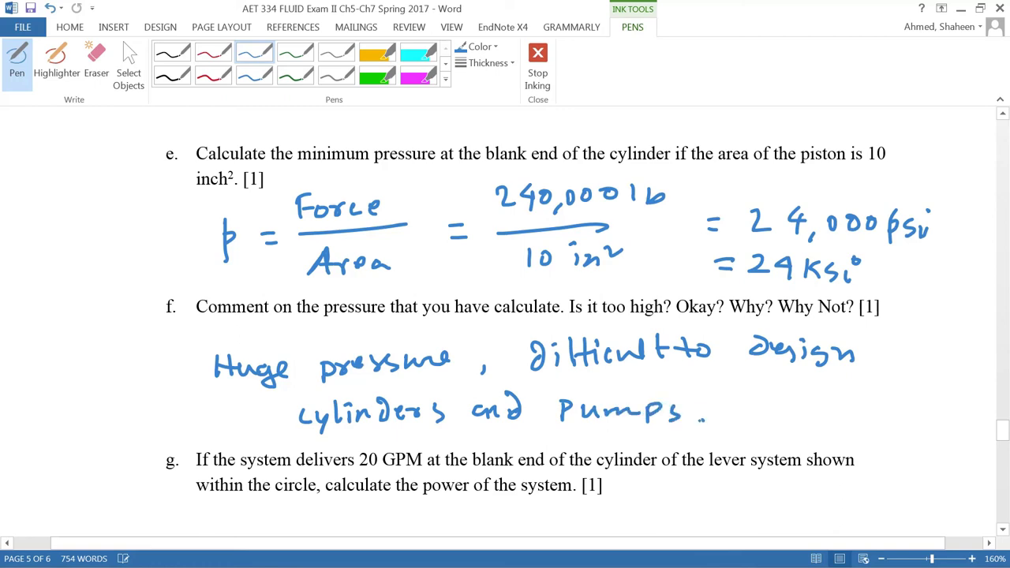
Below question g, pen the formula 'Power = pQ/1714 ='.
{"action": "scroll", "coordinate": [531, 458], "scroll_direction": "down", "scroll_amount": 3}
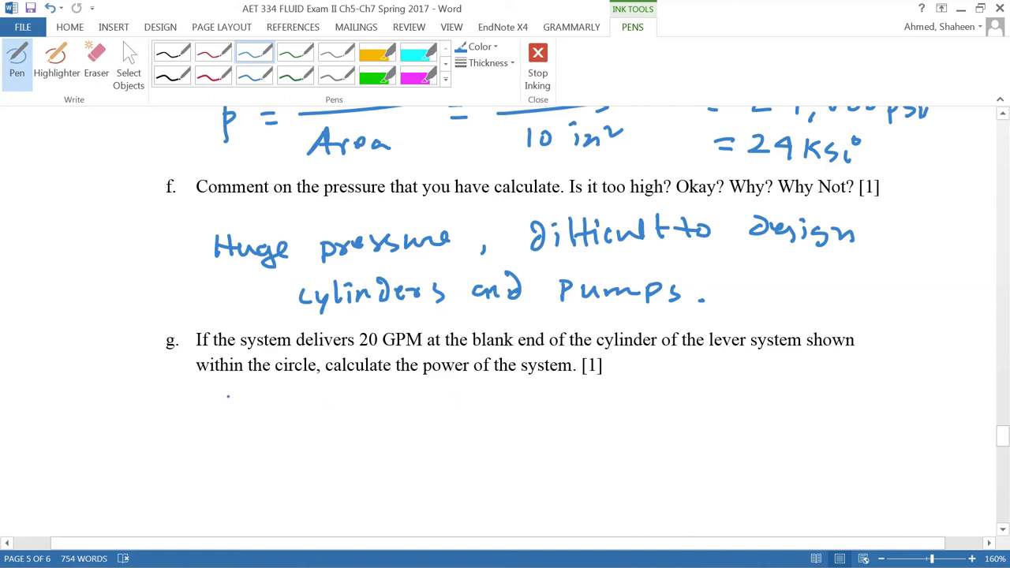
{"action": "mouse_move", "coordinate": [201, 407]}
{"action": "left_mouse_down"}
{"action": "mouse_move", "coordinate": [198, 445]}
{"action": "mouse_move", "coordinate": [199, 423]}
{"action": "mouse_move", "coordinate": [225, 433]}
{"action": "mouse_move", "coordinate": [372, 426]}
{"action": "left_mouse_up"}
{"action": "mouse_move", "coordinate": [430, 385]}
{"action": "left_mouse_down"}
{"action": "mouse_move", "coordinate": [430, 409]}
{"action": "mouse_move", "coordinate": [444, 398]}
{"action": "mouse_move", "coordinate": [490, 414]}
{"action": "left_mouse_up"}
{"action": "left_click_drag", "start_coordinate": [432, 430], "coordinate": [518, 429]}
{"action": "left_click_drag", "start_coordinate": [456, 446], "coordinate": [456, 467]}
{"action": "mouse_move", "coordinate": [464, 447]}
{"action": "left_mouse_down"}
{"action": "mouse_move", "coordinate": [472, 467]}
{"action": "mouse_move", "coordinate": [491, 467]}
{"action": "left_mouse_up"}
{"action": "mouse_move", "coordinate": [507, 445]}
{"action": "left_mouse_down"}
{"action": "mouse_move", "coordinate": [510, 460]}
{"action": "mouse_move", "coordinate": [519, 456]}
{"action": "left_mouse_up"}
{"action": "left_click_drag", "start_coordinate": [515, 444], "coordinate": [516, 472]}
{"action": "left_click_drag", "start_coordinate": [557, 421], "coordinate": [578, 419]}
{"action": "left_click_drag", "start_coordinate": [562, 428], "coordinate": [579, 427]}
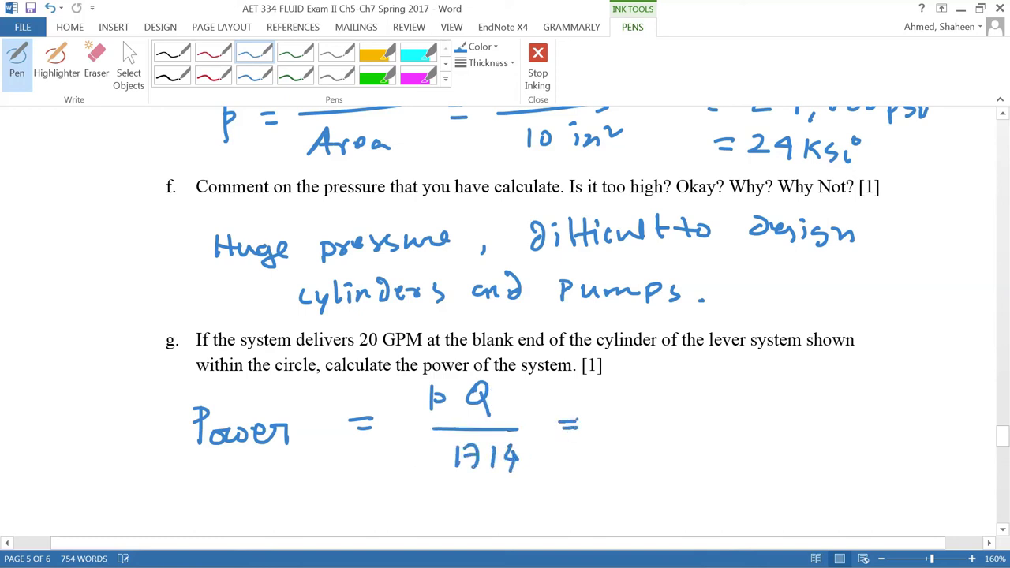
Write the substituted fraction 24,000 psi × 20 gpm over 1714.
{"action": "mouse_move", "coordinate": [609, 394]}
{"action": "left_mouse_down"}
{"action": "mouse_move", "coordinate": [625, 407]}
{"action": "mouse_move", "coordinate": [646, 401]}
{"action": "mouse_move", "coordinate": [640, 412]}
{"action": "left_mouse_up"}
{"action": "mouse_move", "coordinate": [652, 404]}
{"action": "left_mouse_down"}
{"action": "mouse_move", "coordinate": [647, 415]}
{"action": "mouse_move", "coordinate": [668, 392]}
{"action": "left_mouse_up"}
{"action": "left_click_drag", "start_coordinate": [679, 393], "coordinate": [681, 406]}
{"action": "mouse_move", "coordinate": [704, 389]}
{"action": "left_mouse_down"}
{"action": "mouse_move", "coordinate": [733, 389]}
{"action": "mouse_move", "coordinate": [730, 377]}
{"action": "mouse_move", "coordinate": [726, 404]}
{"action": "left_mouse_up"}
{"action": "mouse_move", "coordinate": [734, 377]}
{"action": "left_mouse_down"}
{"action": "mouse_move", "coordinate": [739, 403]}
{"action": "mouse_move", "coordinate": [814, 396]}
{"action": "mouse_move", "coordinate": [806, 400]}
{"action": "left_mouse_up"}
{"action": "left_click", "coordinate": [773, 380]}
{"action": "mouse_move", "coordinate": [802, 393]}
{"action": "left_mouse_down"}
{"action": "mouse_move", "coordinate": [849, 399]}
{"action": "mouse_move", "coordinate": [858, 390]}
{"action": "mouse_move", "coordinate": [881, 403]}
{"action": "mouse_move", "coordinate": [912, 395]}
{"action": "left_mouse_up"}
{"action": "left_click_drag", "start_coordinate": [916, 386], "coordinate": [938, 399]}
{"action": "left_click_drag", "start_coordinate": [608, 425], "coordinate": [943, 434]}
{"action": "mouse_move", "coordinate": [672, 438]}
{"action": "left_mouse_down"}
{"action": "mouse_move", "coordinate": [670, 453]}
{"action": "mouse_move", "coordinate": [716, 454]}
{"action": "left_mouse_up"}
{"action": "left_click_drag", "start_coordinate": [738, 436], "coordinate": [751, 446]}
{"action": "left_click_drag", "start_coordinate": [745, 437], "coordinate": [745, 458]}
Finish with the result '= 2800 Horse Power'.
{"action": "left_click_drag", "start_coordinate": [587, 471], "coordinate": [603, 479]}
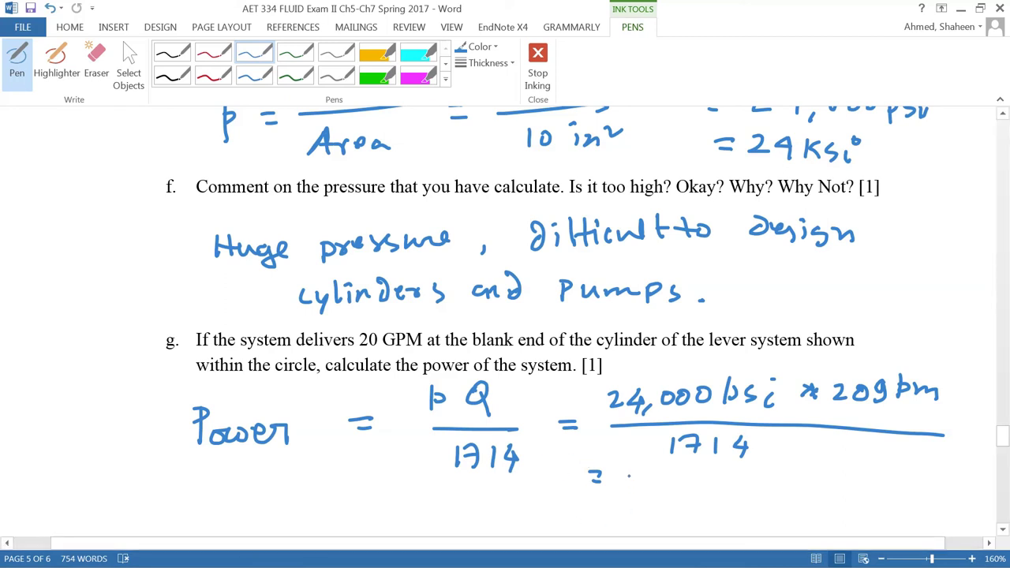
{"action": "mouse_move", "coordinate": [624, 476]}
{"action": "left_mouse_down"}
{"action": "mouse_move", "coordinate": [649, 497]}
{"action": "mouse_move", "coordinate": [659, 479]}
{"action": "mouse_move", "coordinate": [740, 497]}
{"action": "mouse_move", "coordinate": [890, 485]}
{"action": "mouse_move", "coordinate": [917, 501]}
{"action": "left_mouse_up"}
{"action": "left_click", "coordinate": [838, 489]}
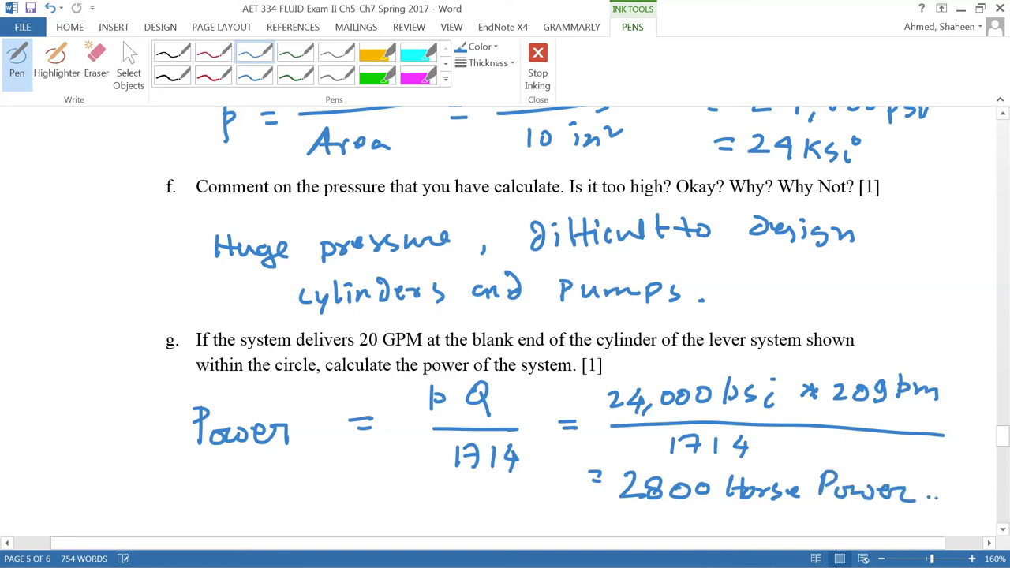
{"action": "scroll", "coordinate": [505, 328], "scroll_direction": "down", "scroll_amount": 10}
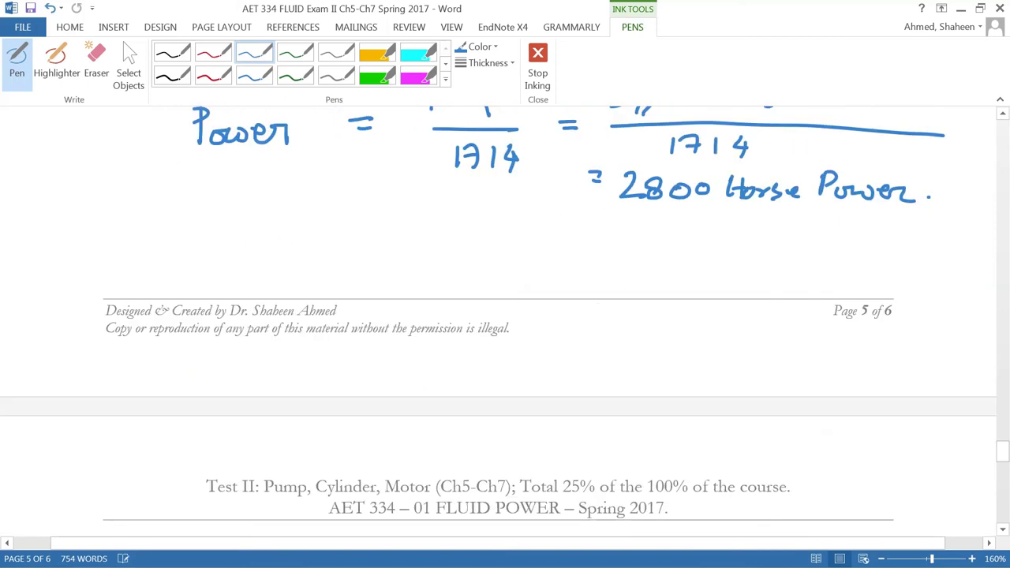